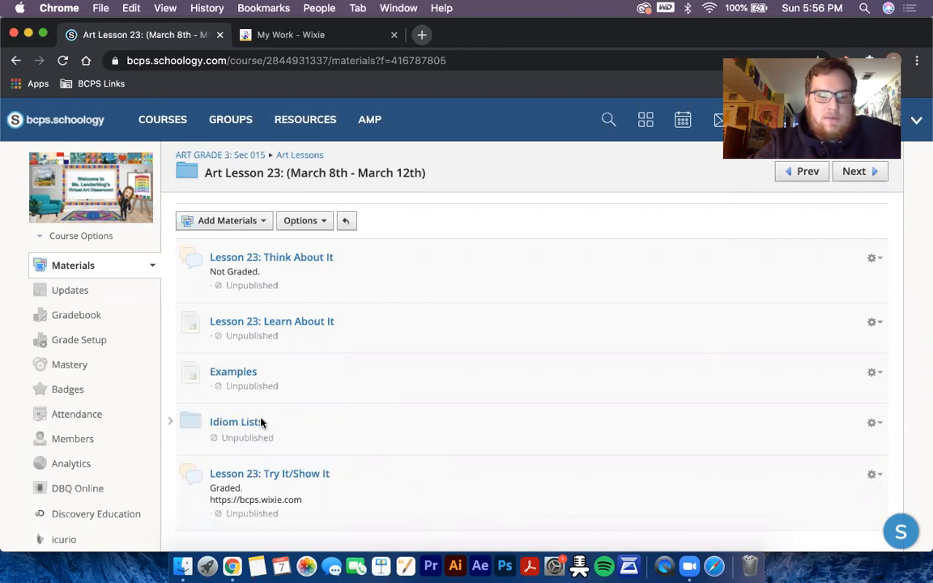
# Open the Easy page in the Idiom Lists folder and read through its idioms with their meanings and examples
pyautogui.click(230, 424)
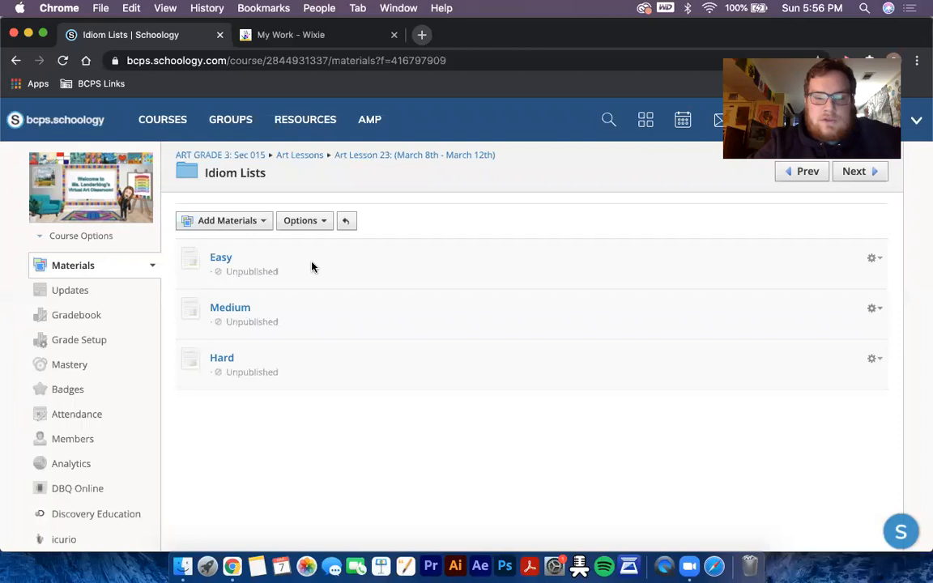
pyautogui.click(215, 266)
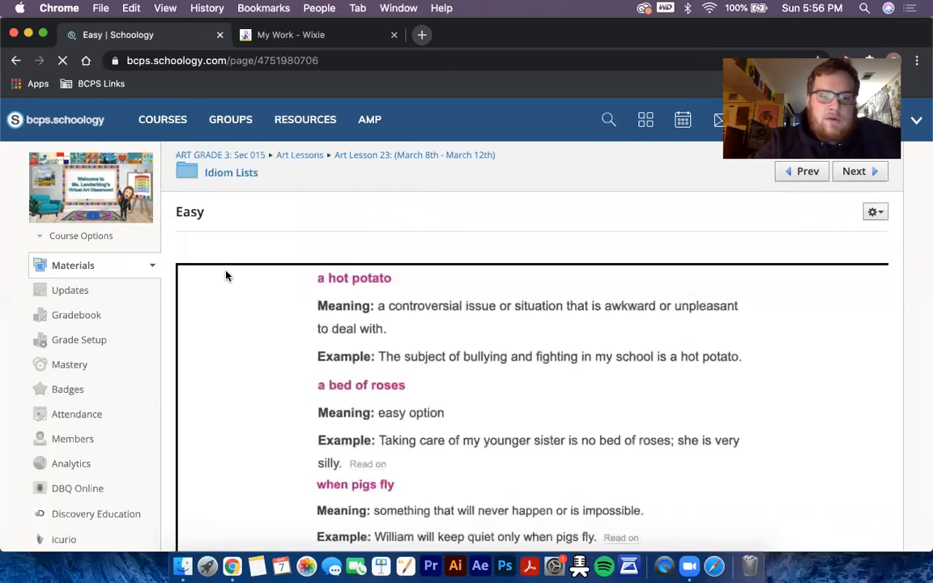
pyautogui.scroll(-3, 226, 277)
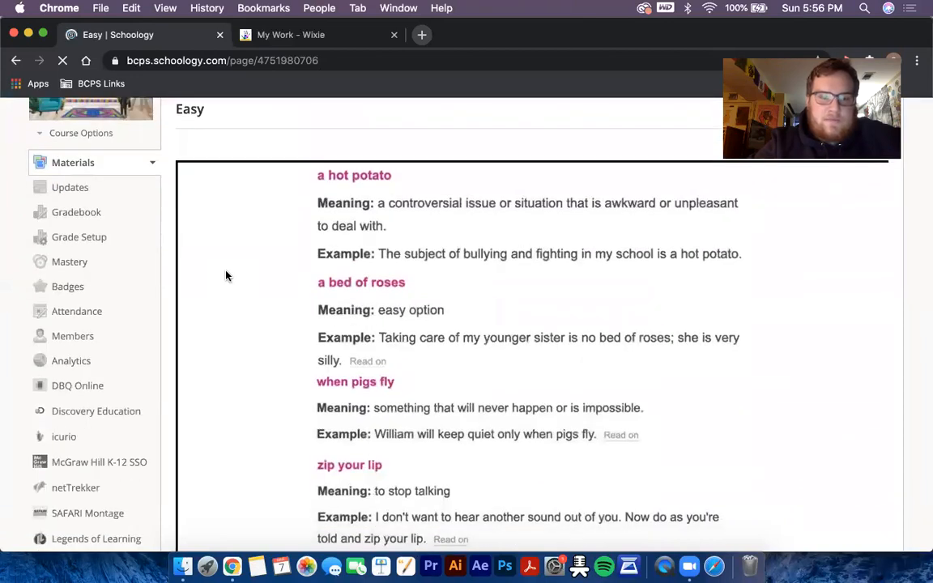
pyautogui.scroll(-2, 226, 277)
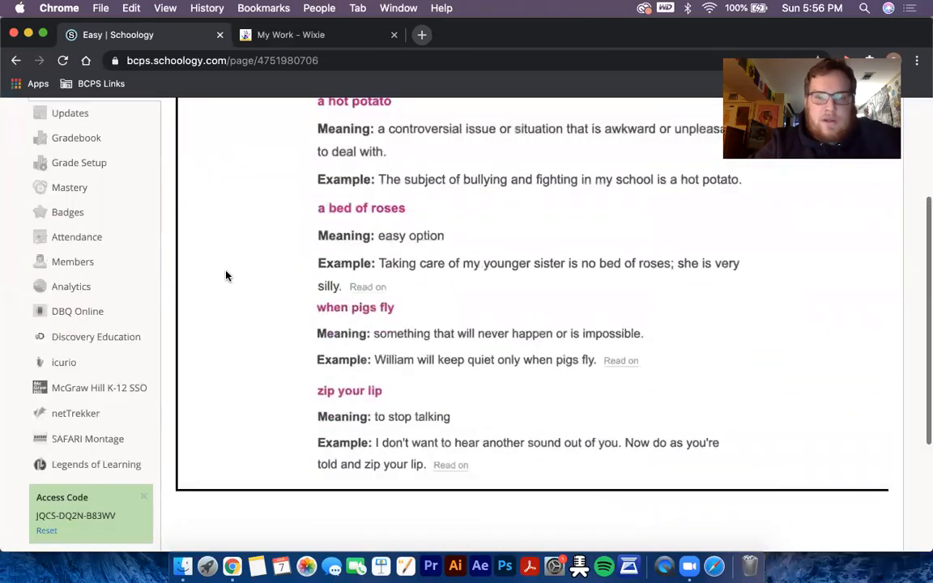
pyautogui.scroll(1, 226, 276)
pyautogui.scroll(1, 226, 276)
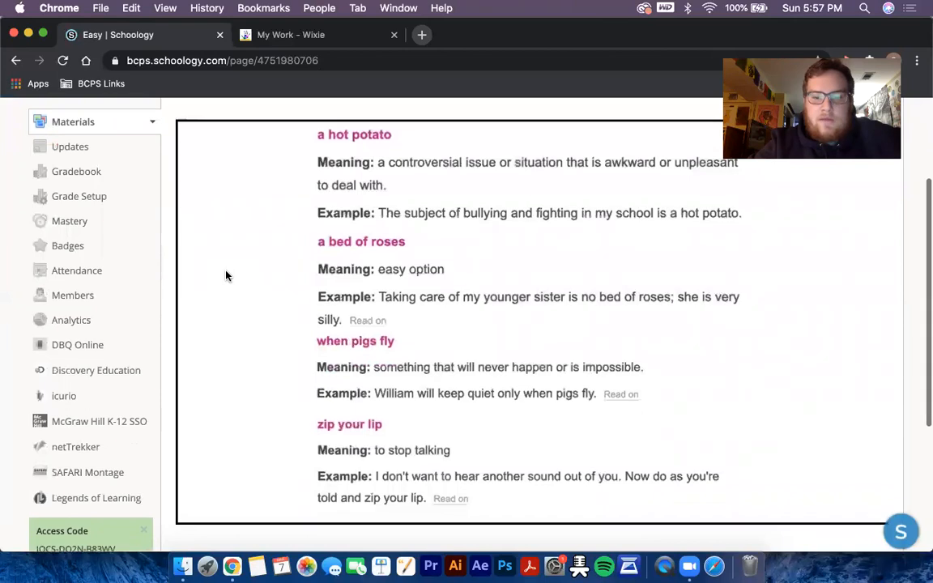
pyautogui.scroll(1, 226, 276)
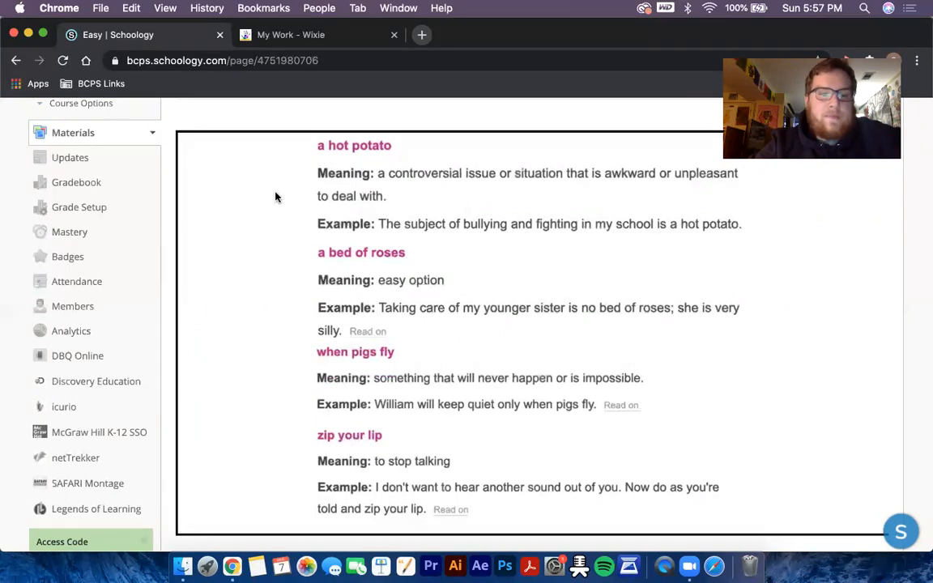
pyautogui.scroll(1, 276, 197)
pyautogui.scroll(-1, 275, 196)
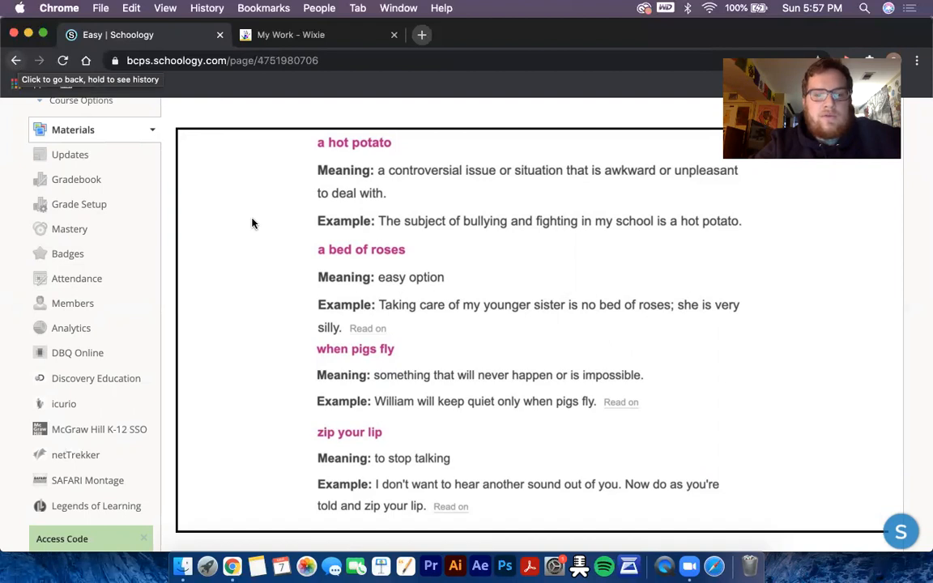
# Return to the Art Lesson 23 folder, open Lesson 23: Try It/Show It and find the Wixie link in its instructions
pyautogui.scroll(4, 252, 222)
pyautogui.click(365, 156)
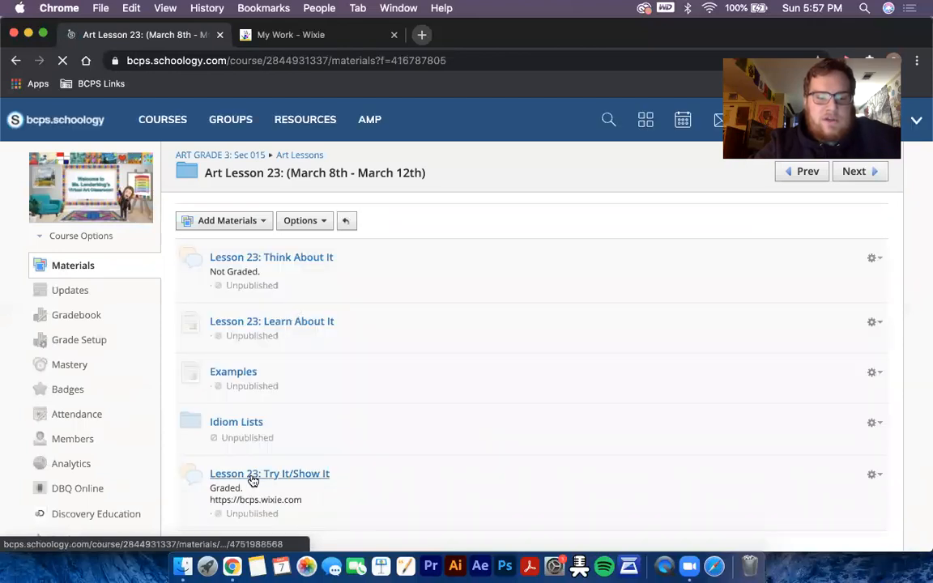
pyautogui.click(253, 474)
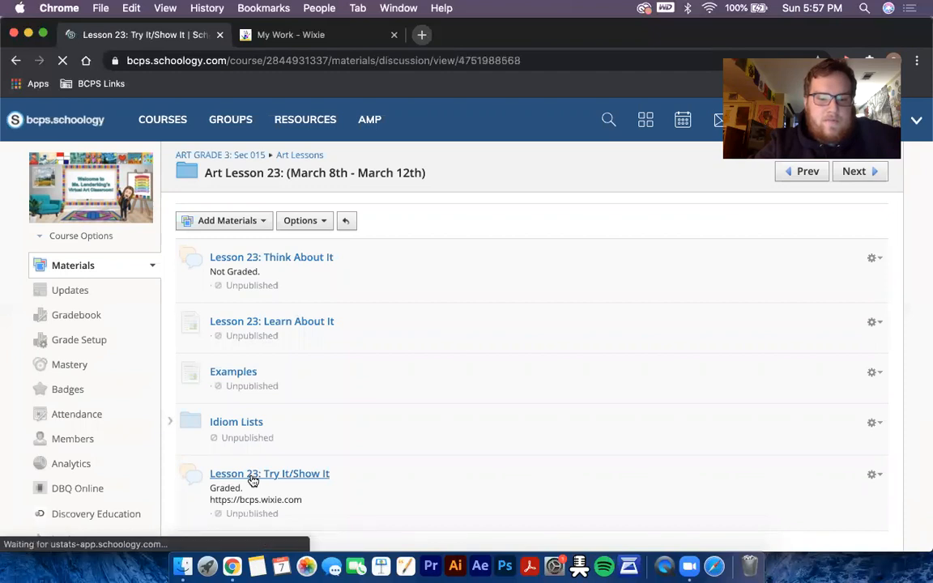
pyautogui.scroll(-1, 253, 480)
pyautogui.scroll(-15, 252, 481)
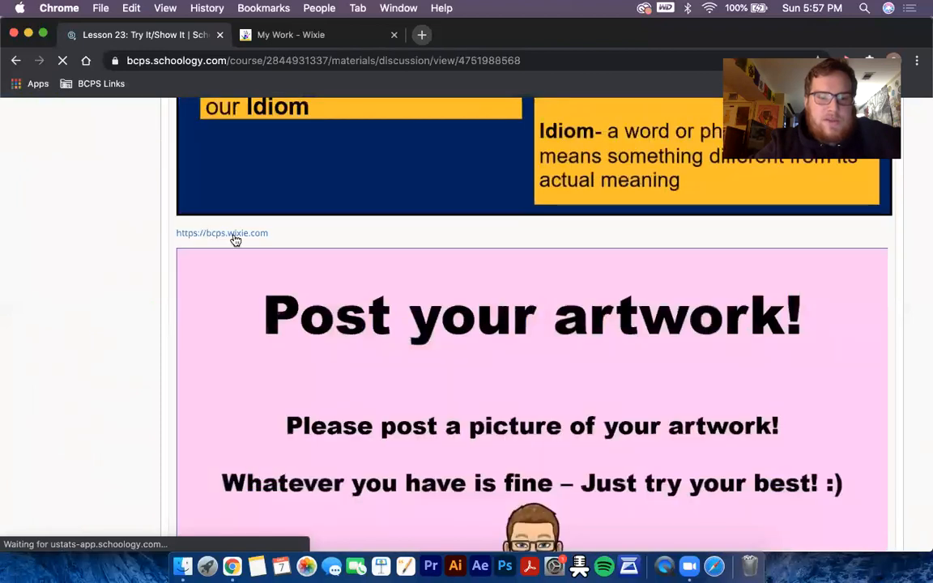
# Switch to Wixie and create a new blank portrait project
pyautogui.click(289, 40)
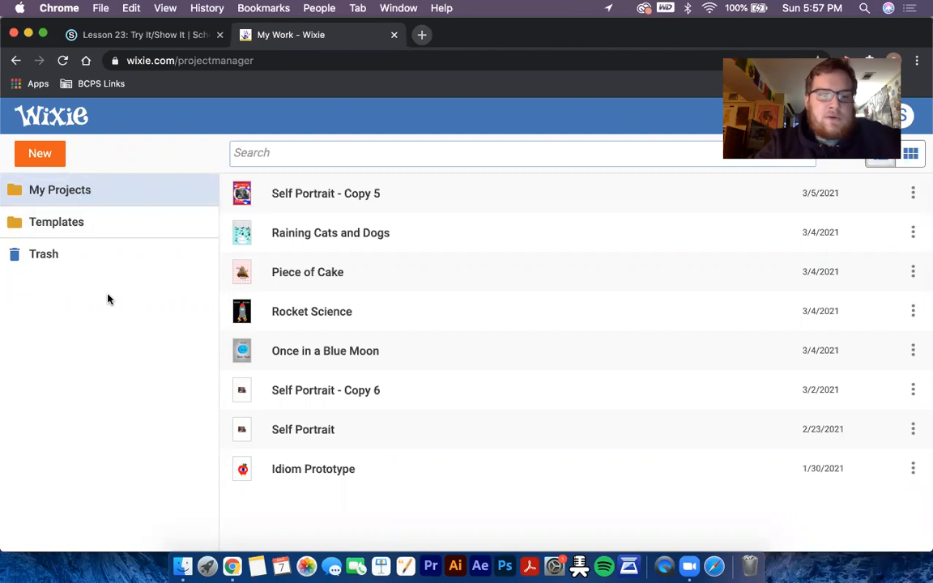
pyautogui.click(33, 156)
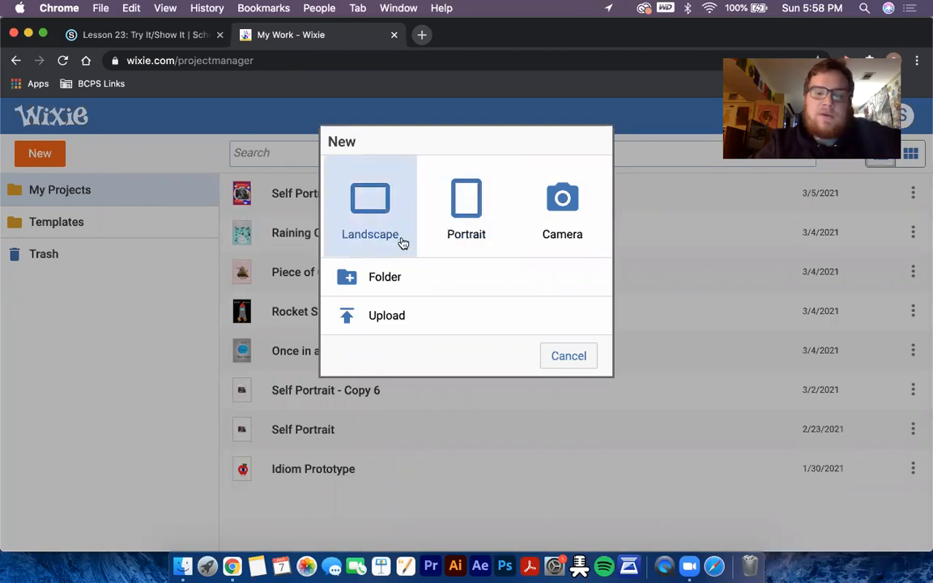
pyautogui.click(441, 227)
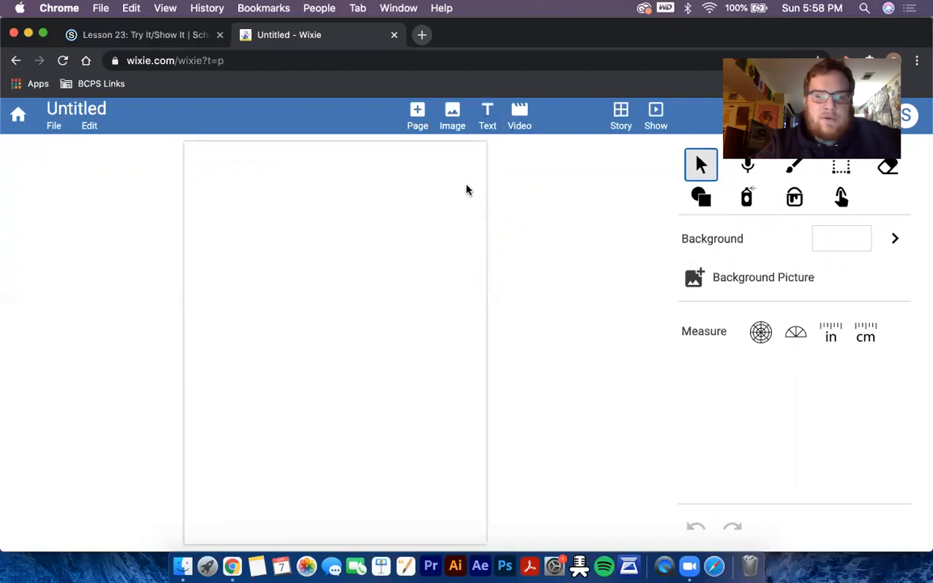
# Add the title "Apple of my eye" in a text box enlarged to size 71 across the top of the page
pyautogui.click(486, 130)
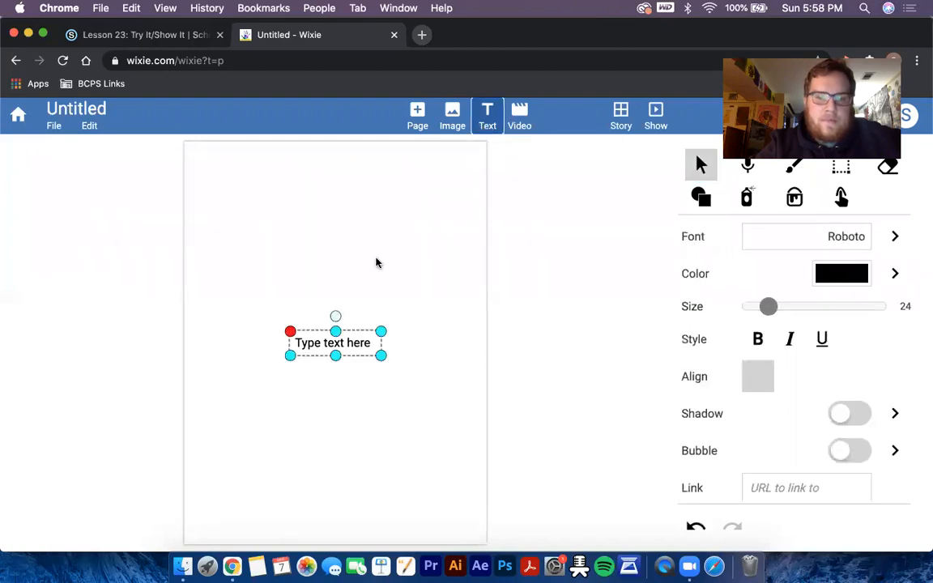
pyautogui.moveTo(344, 332); pyautogui.dragTo(258, 151)
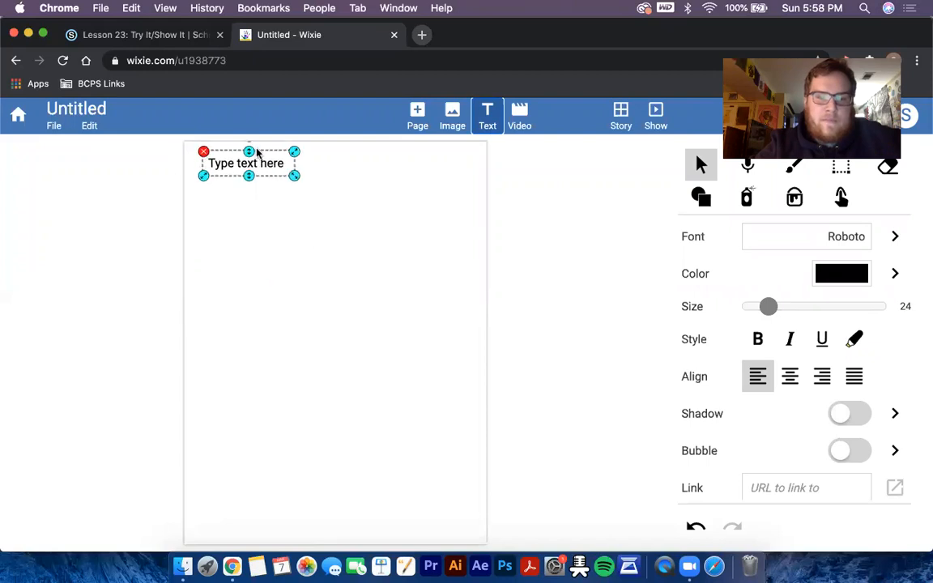
pyautogui.moveTo(469, 180); pyautogui.dragTo(470, 185)
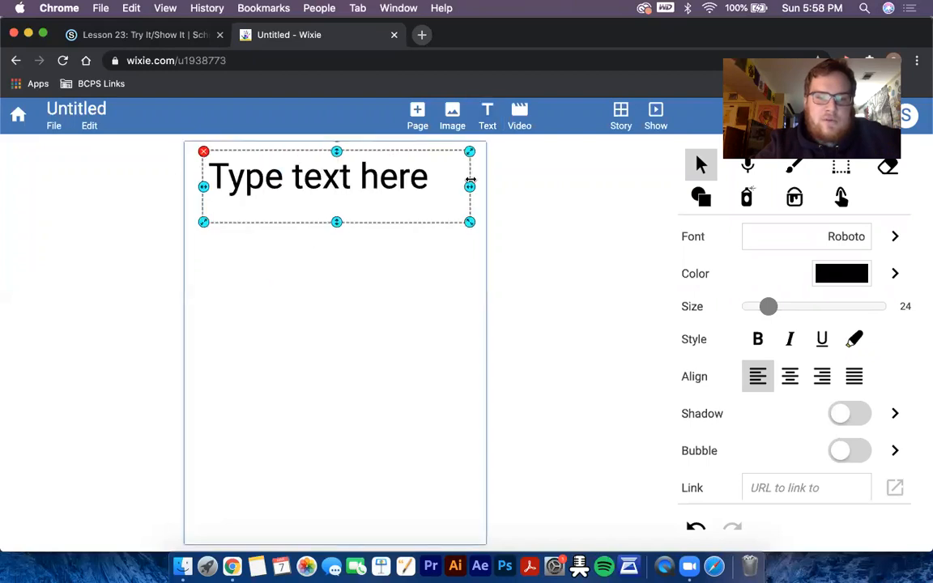
pyautogui.click(347, 161)
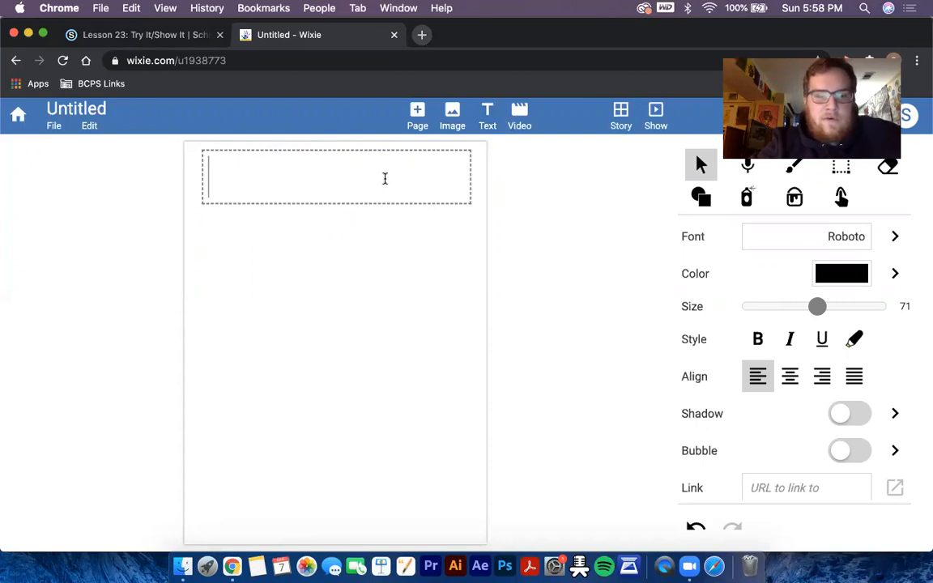
pyautogui.write('A')
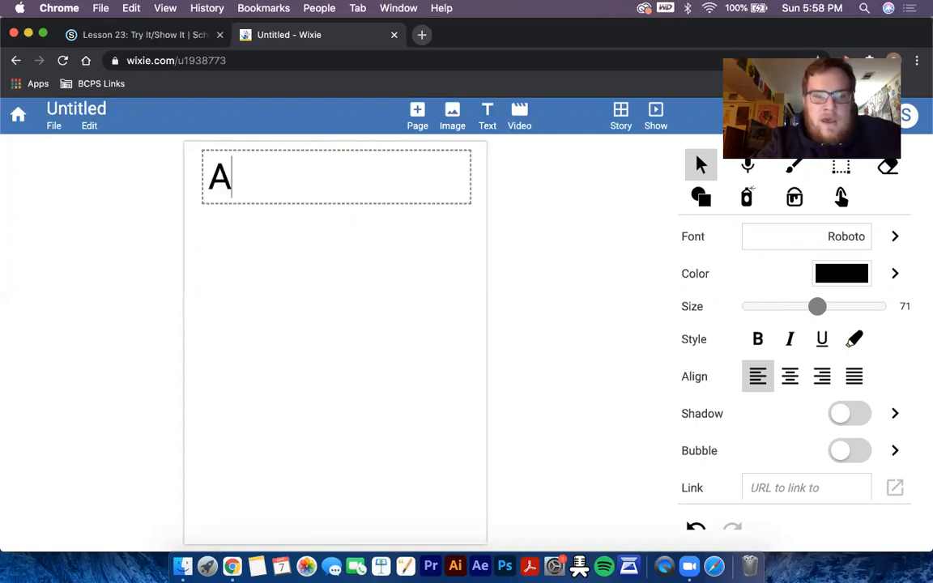
pyautogui.write('pple of my eye')
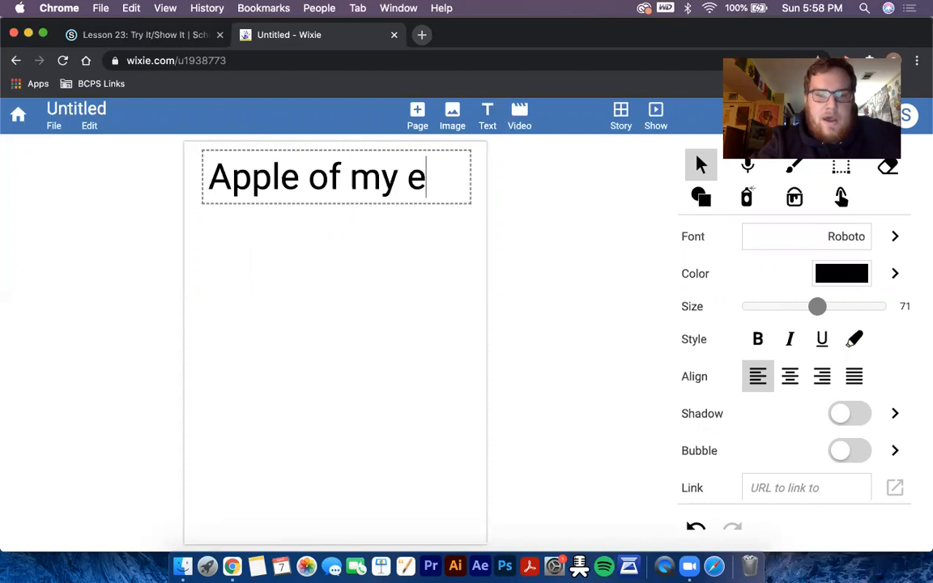
pyautogui.click(473, 223)
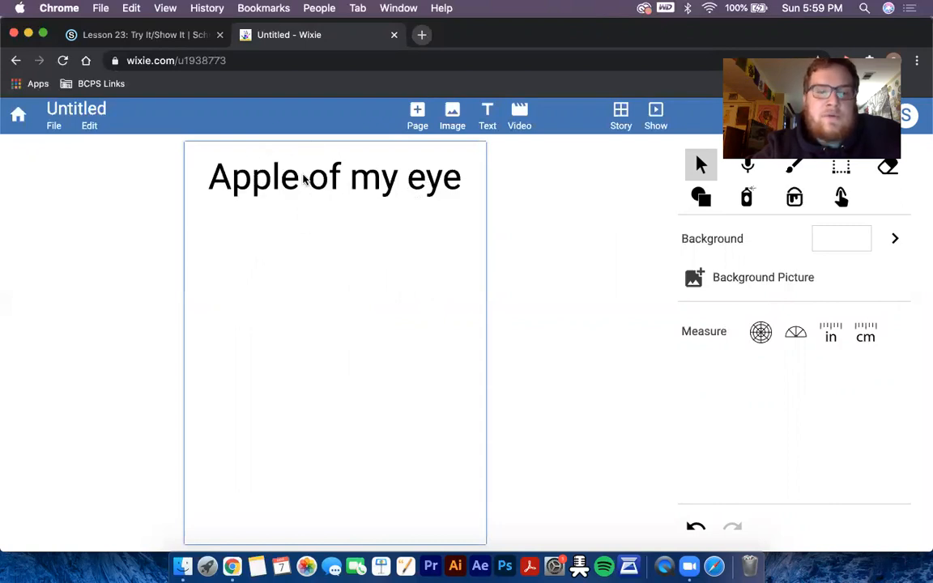
# Build the apple's body below the title from three overlapping filled red ovals, two upright side by side and a wide one across their tops
pyautogui.click(698, 209)
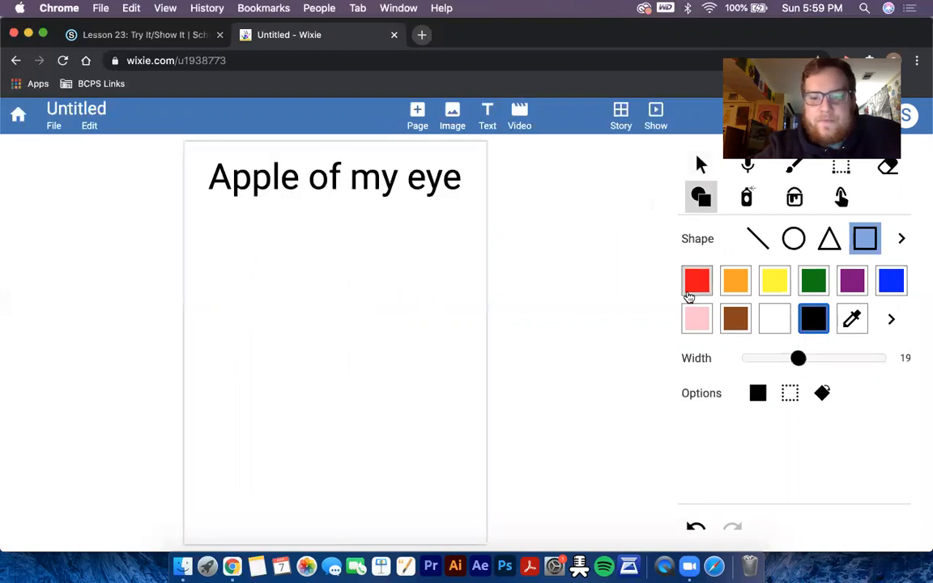
pyautogui.click(690, 288)
pyautogui.click(790, 245)
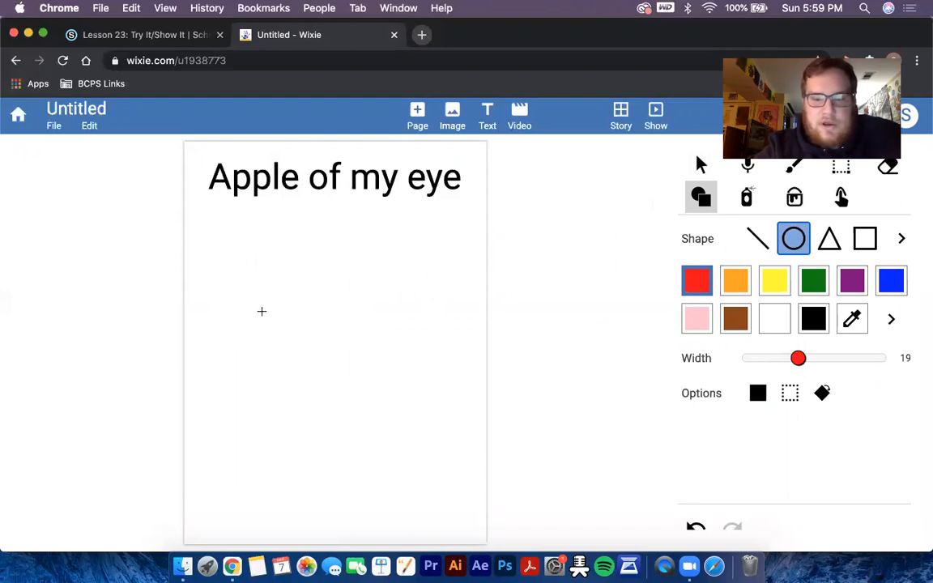
pyautogui.moveTo(262, 308); pyautogui.dragTo(327, 389)
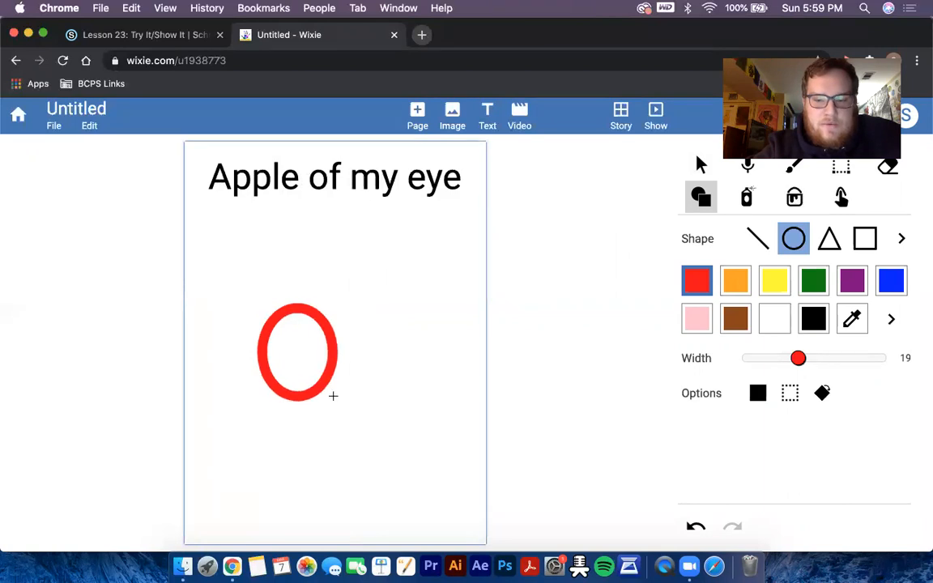
pyautogui.click(696, 528)
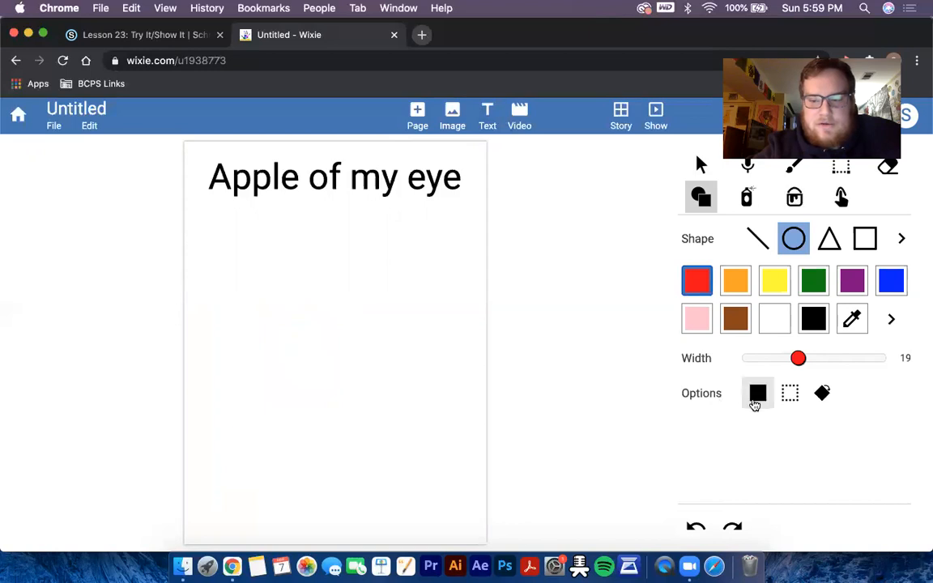
pyautogui.click(755, 405)
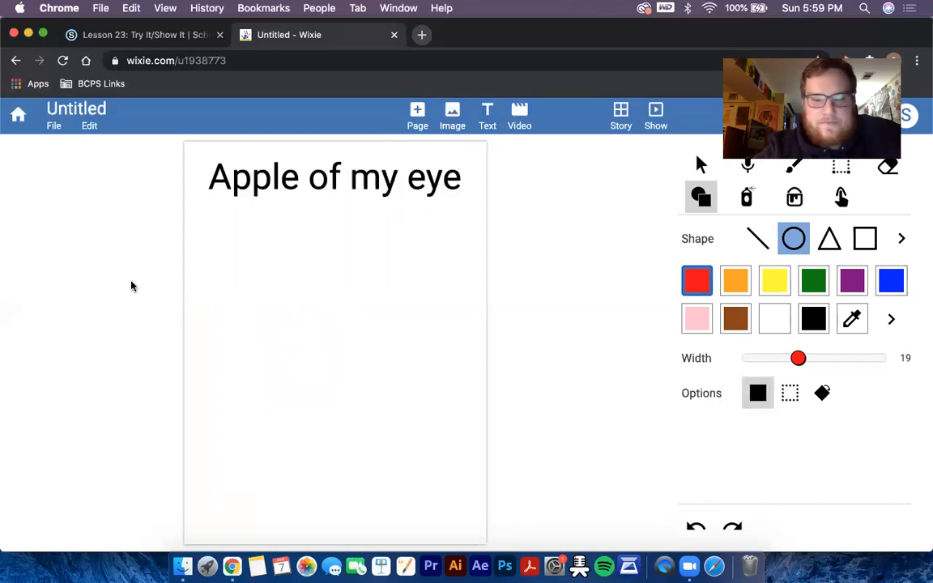
pyautogui.moveTo(262, 287); pyautogui.dragTo(357, 419)
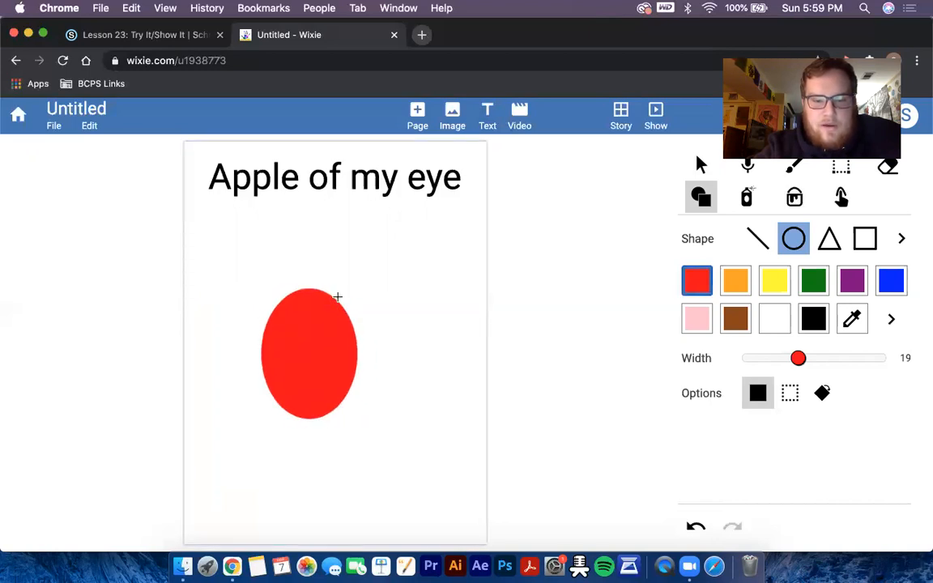
pyautogui.moveTo(338, 297); pyautogui.dragTo(431, 419)
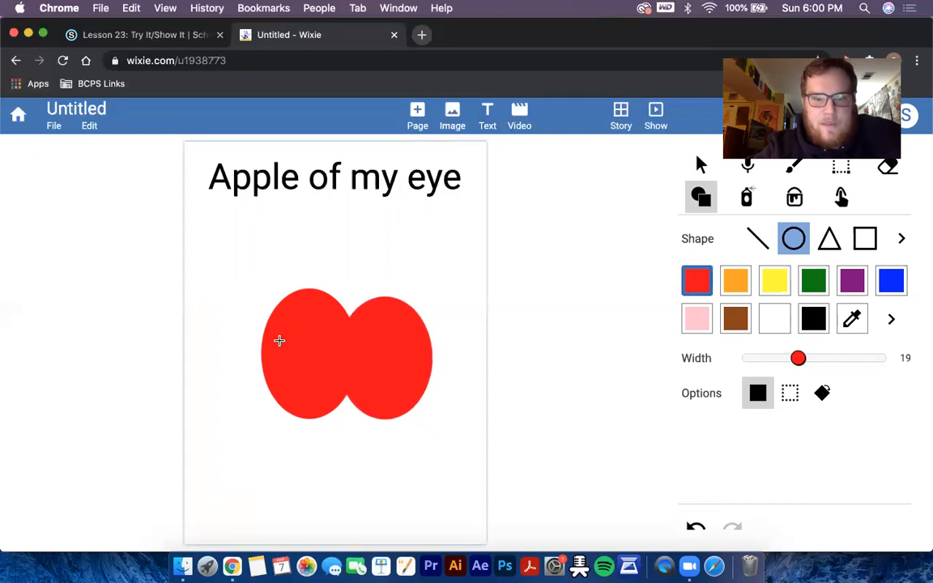
pyautogui.moveTo(272, 338); pyautogui.dragTo(418, 253)
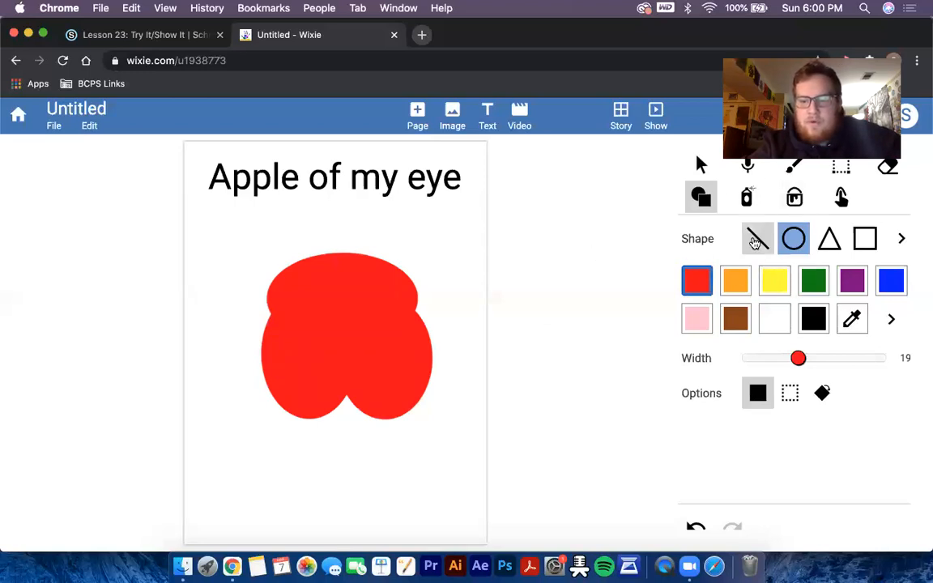
# Paint a curved brown stem rising from the top of the apple, thickening it with the brush at size 13
pyautogui.click(792, 172)
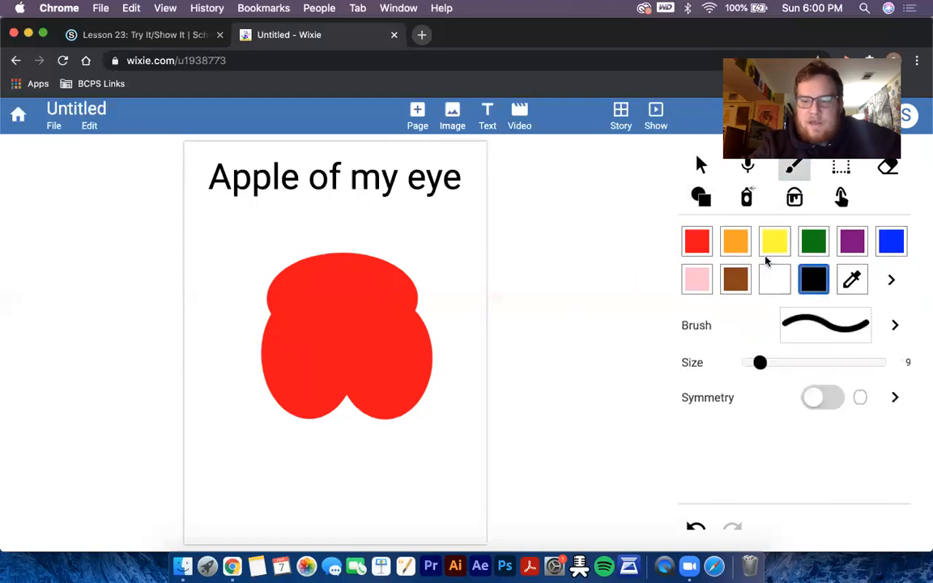
pyautogui.click(736, 279)
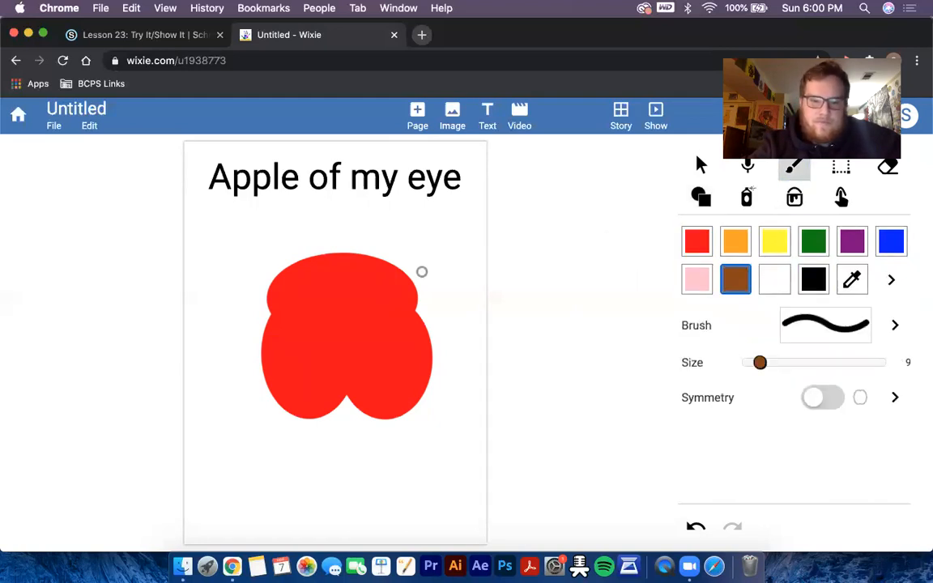
pyautogui.moveTo(344, 266); pyautogui.dragTo(355, 230)
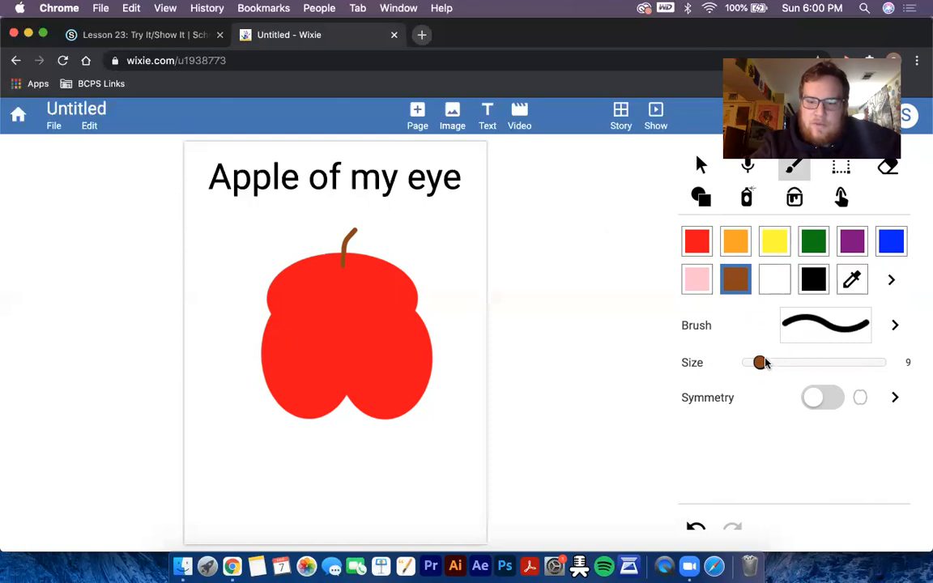
pyautogui.moveTo(762, 366); pyautogui.dragTo(767, 367)
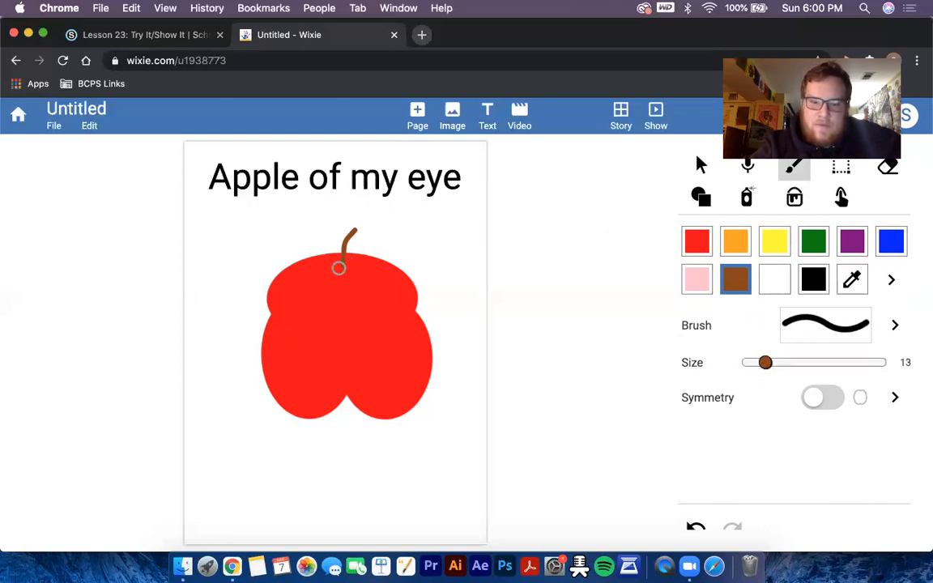
pyautogui.moveTo(341, 267); pyautogui.dragTo(354, 228)
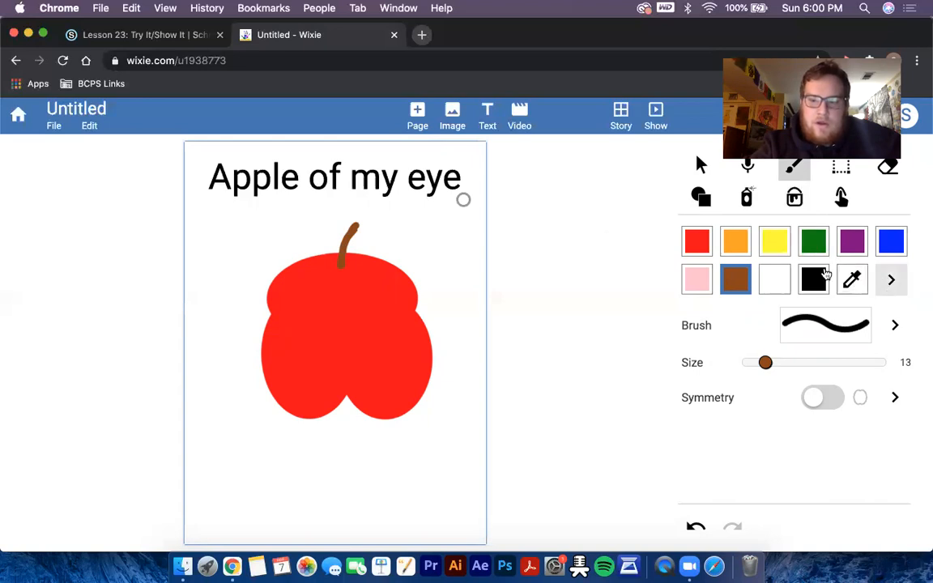
# Paint a filled leaf in bright green #63f839 beside the base of the apple's stem
pyautogui.click(889, 281)
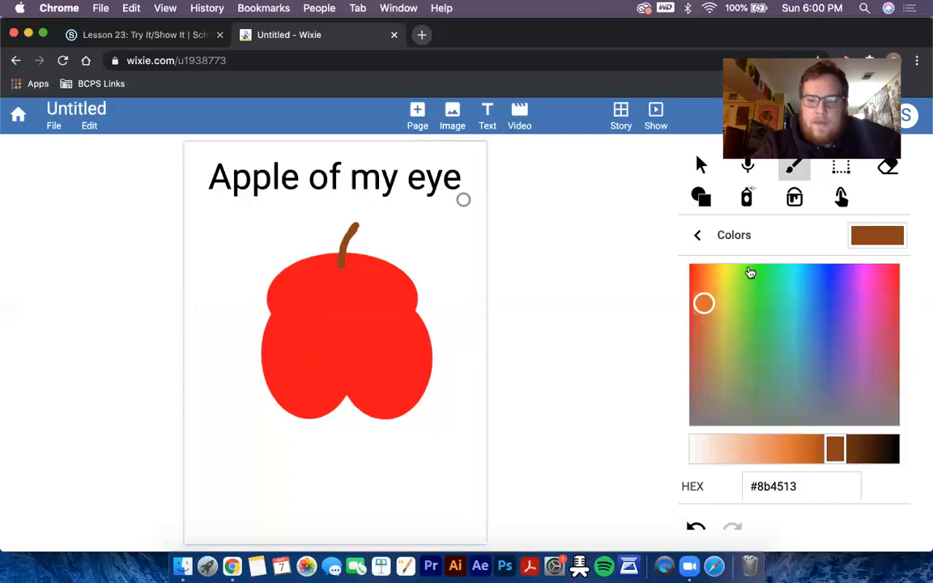
pyautogui.moveTo(751, 280); pyautogui.dragTo(752, 276)
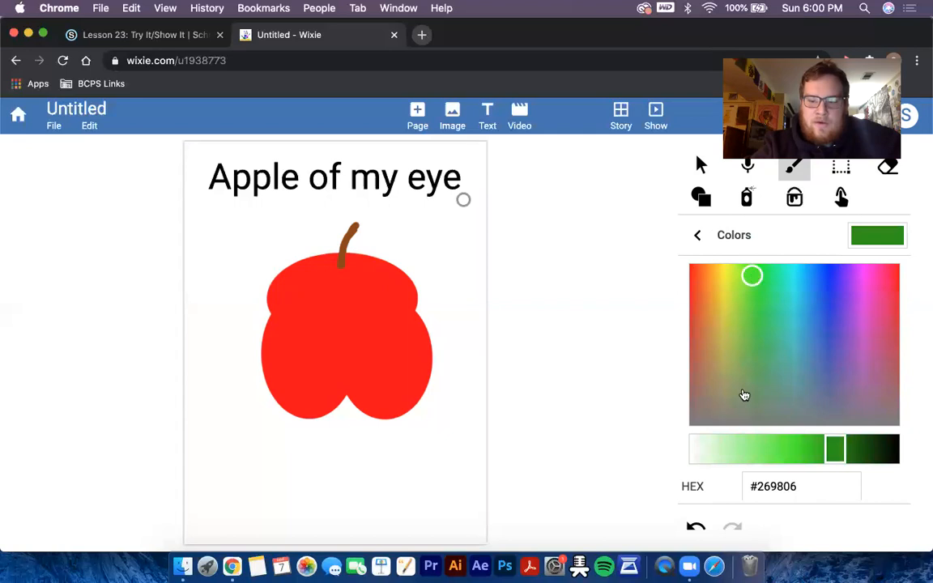
pyautogui.click(774, 451)
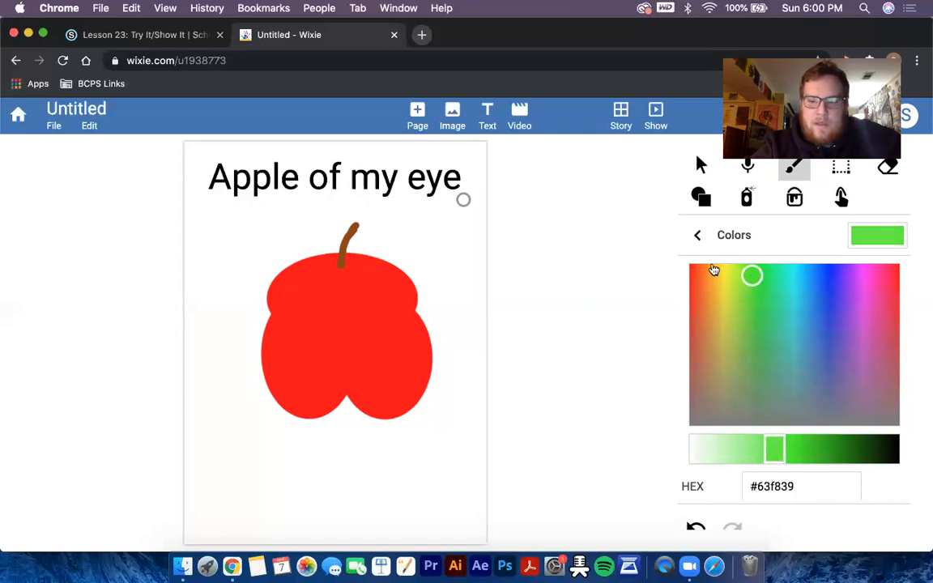
pyautogui.click(696, 235)
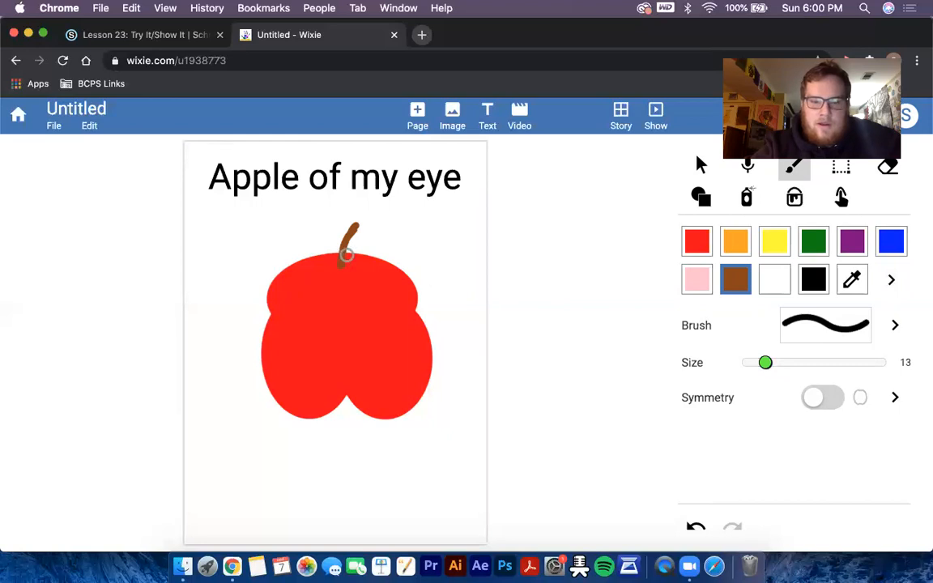
pyautogui.moveTo(346, 254)
pyautogui.mouseDown()
pyautogui.moveTo(375, 247)
pyautogui.moveTo(363, 258)
pyautogui.moveTo(350, 253)
pyautogui.moveTo(358, 242)
pyautogui.moveTo(359, 259)
pyautogui.moveTo(370, 250)
pyautogui.moveTo(352, 259)
pyautogui.mouseUp()
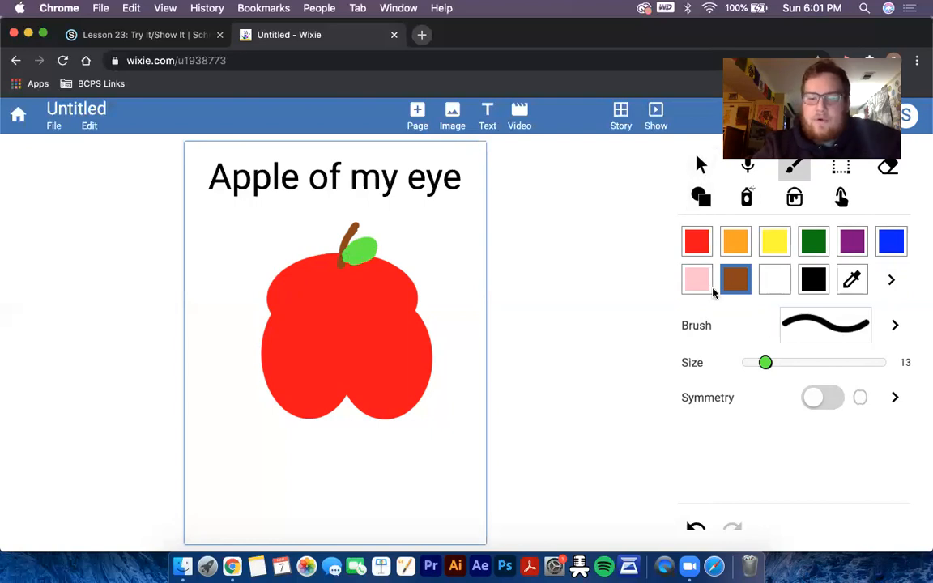
# Smooth the notches on both sides of the apple with a red brush at size 31
pyautogui.click(695, 252)
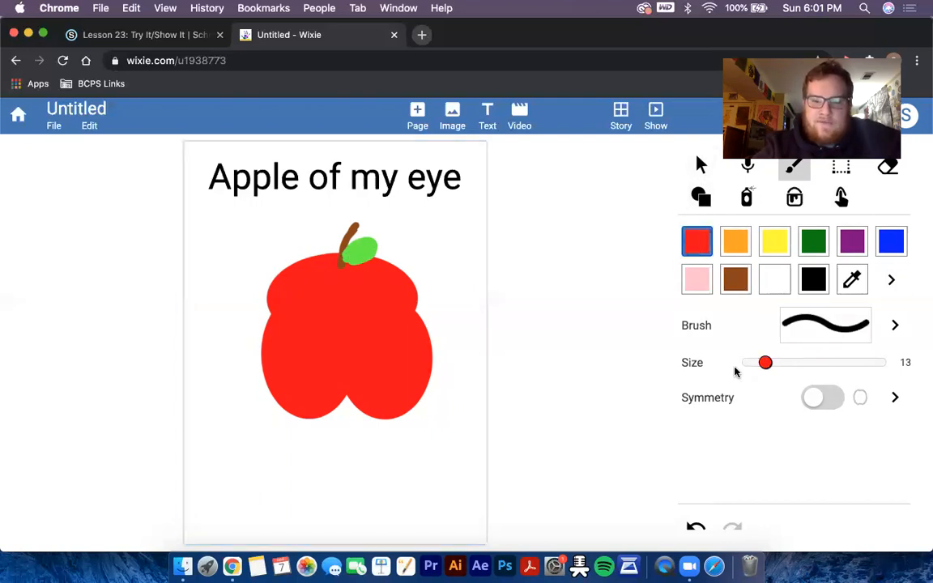
pyautogui.moveTo(764, 364); pyautogui.dragTo(790, 365)
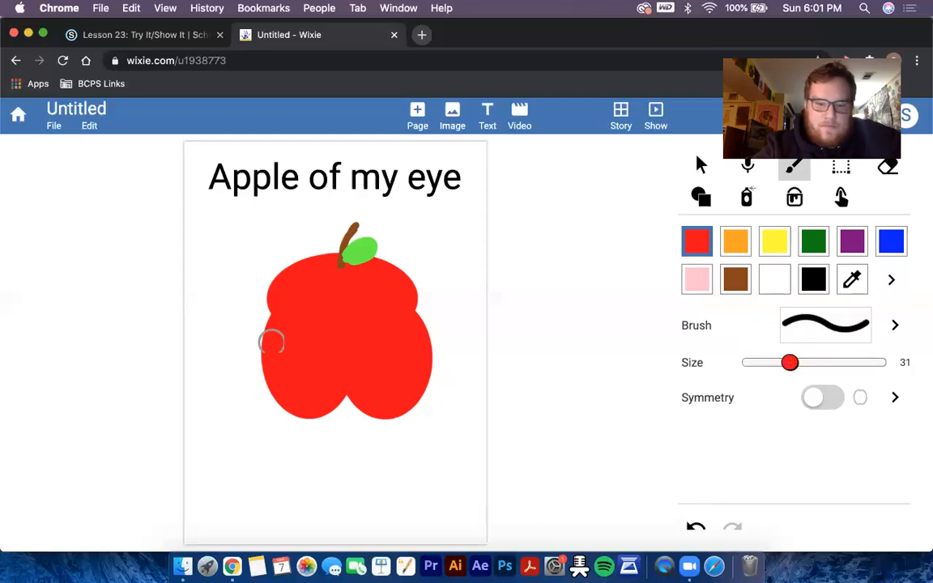
pyautogui.moveTo(275, 349); pyautogui.dragTo(275, 299)
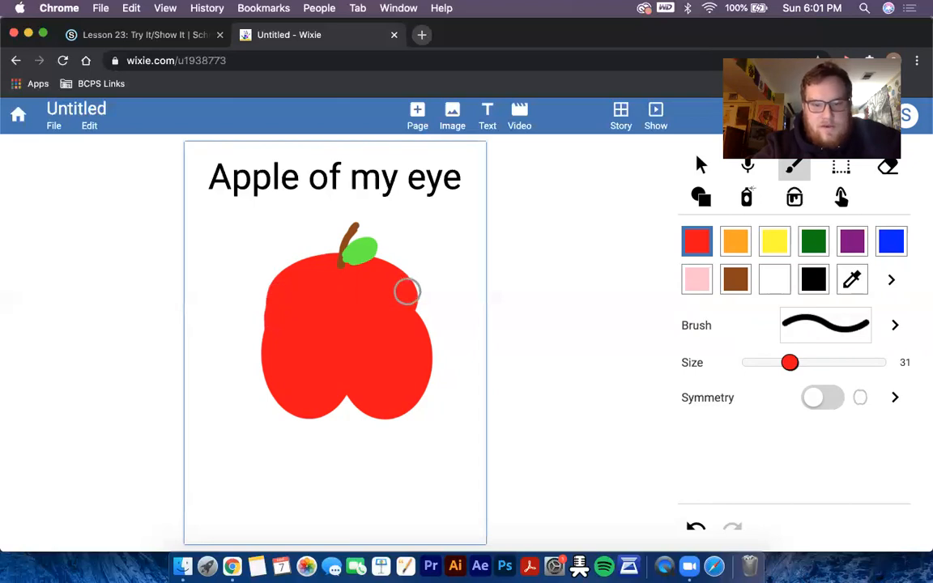
# Draw a wide, filled white oval in the middle of the apple as the white of an eye
pyautogui.click(702, 202)
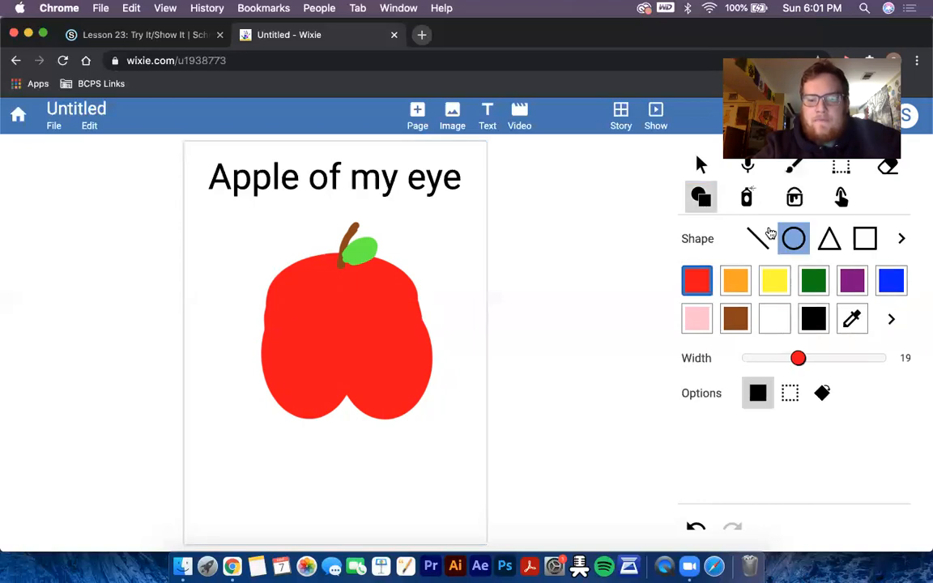
pyautogui.click(698, 202)
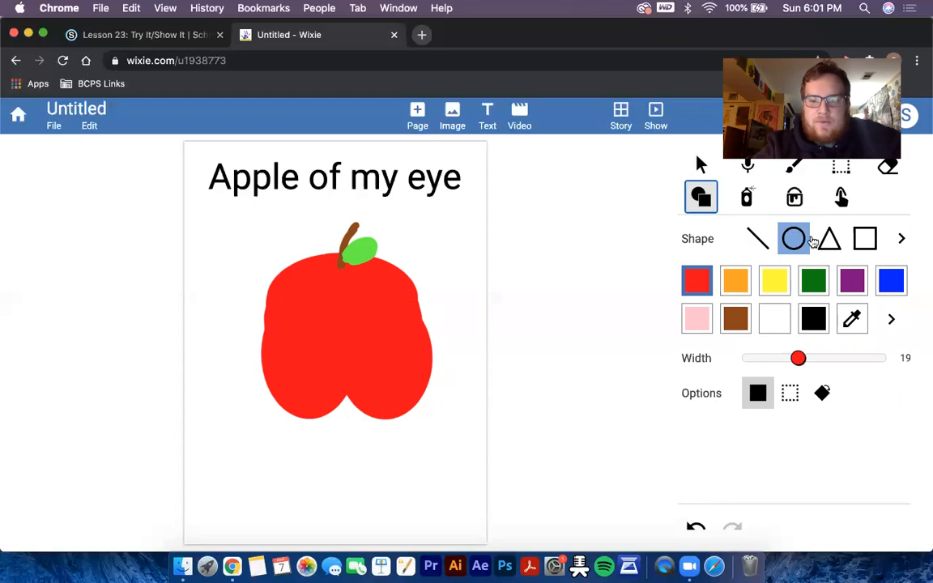
pyautogui.click(793, 243)
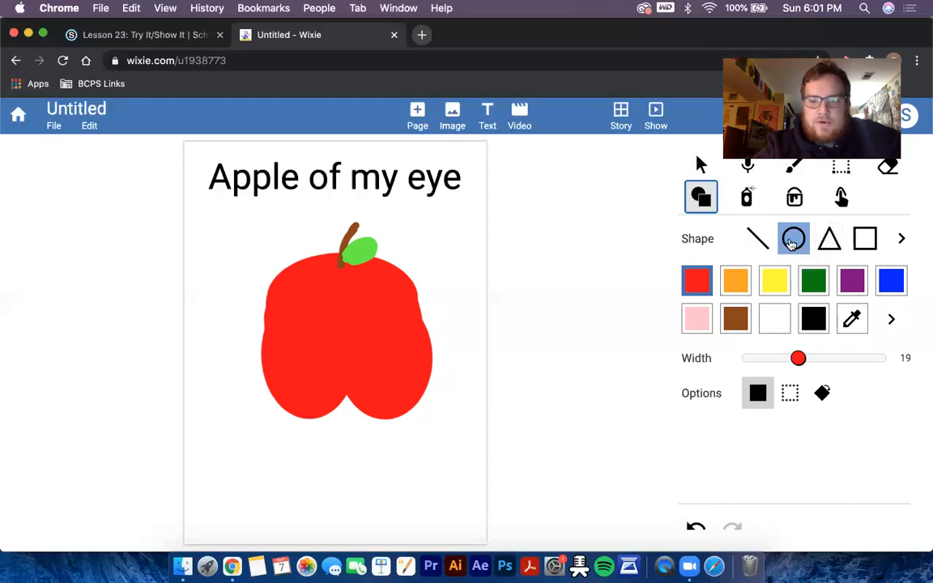
pyautogui.click(766, 324)
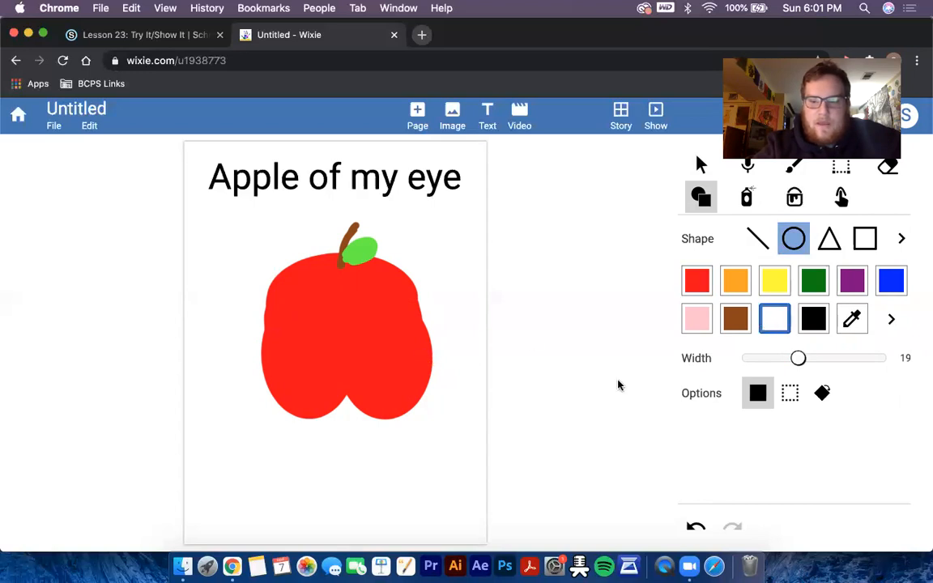
pyautogui.click(761, 393)
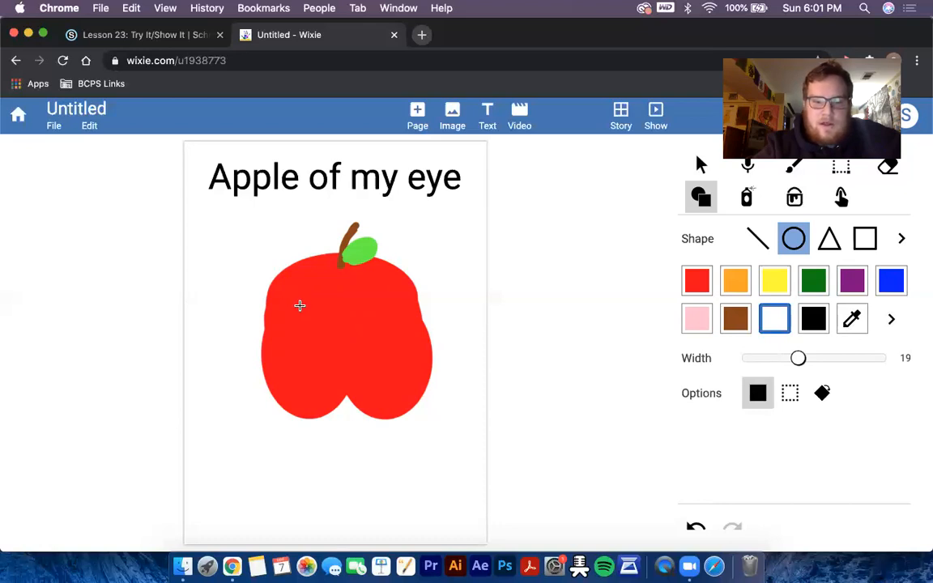
pyautogui.moveTo(307, 301); pyautogui.dragTo(395, 351)
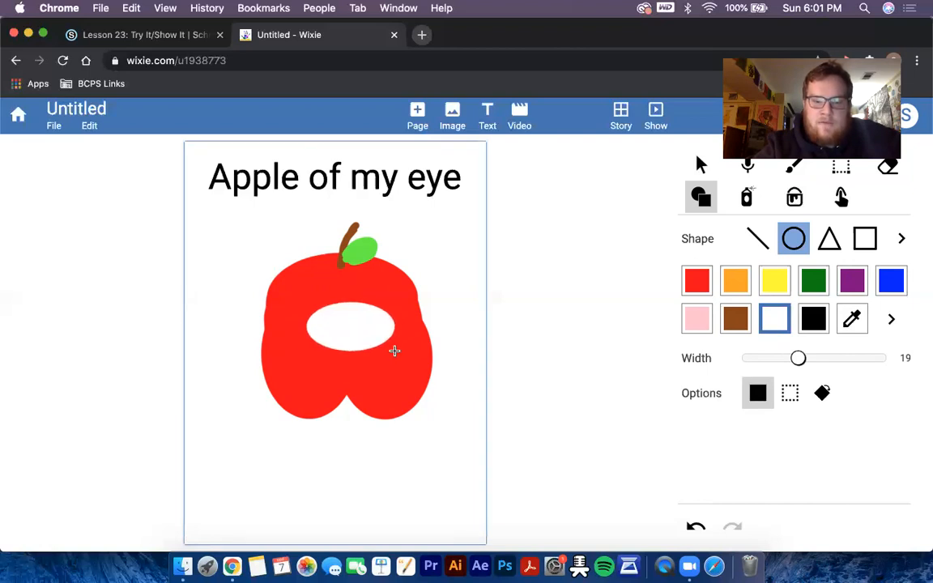
# Add an upright light blue oval iris inside the white oval and a small filled black pupil at its center
pyautogui.click(887, 282)
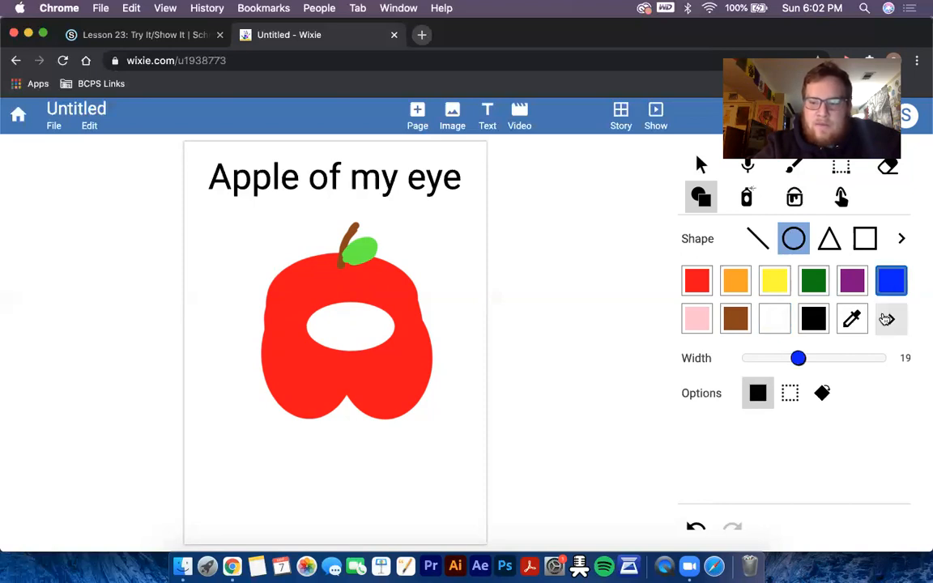
pyautogui.click(890, 320)
pyautogui.moveTo(759, 456); pyautogui.dragTo(747, 457)
pyautogui.click(696, 243)
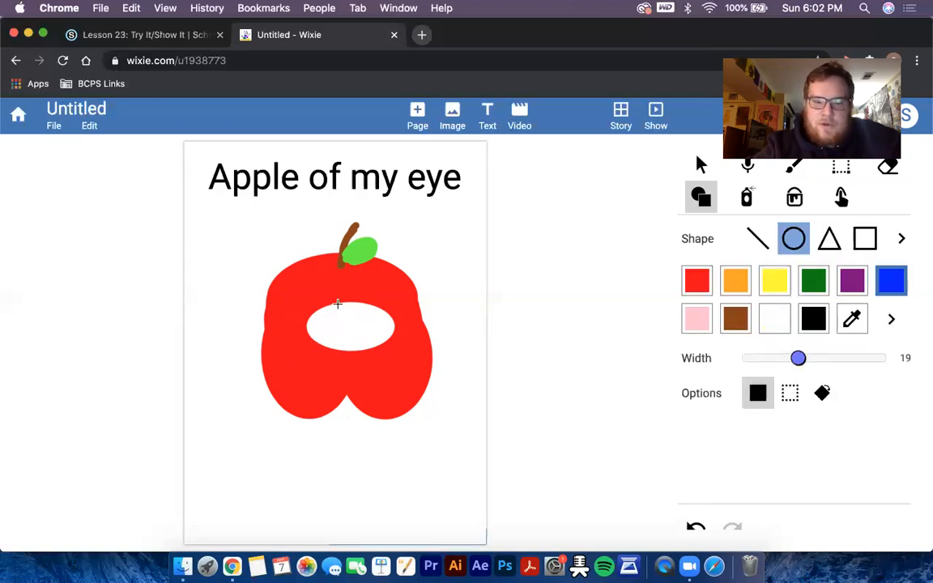
pyautogui.moveTo(337, 304); pyautogui.dragTo(369, 347)
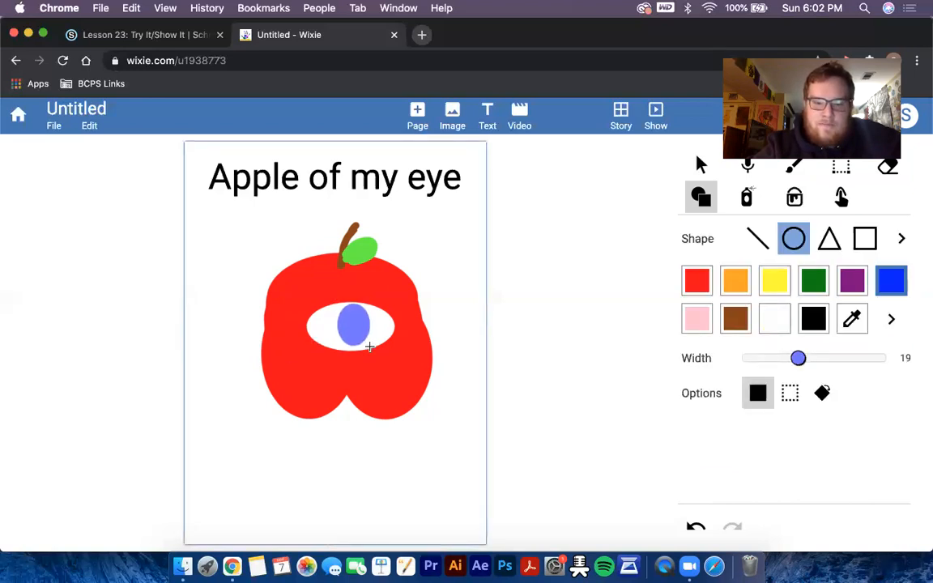
pyautogui.click(811, 324)
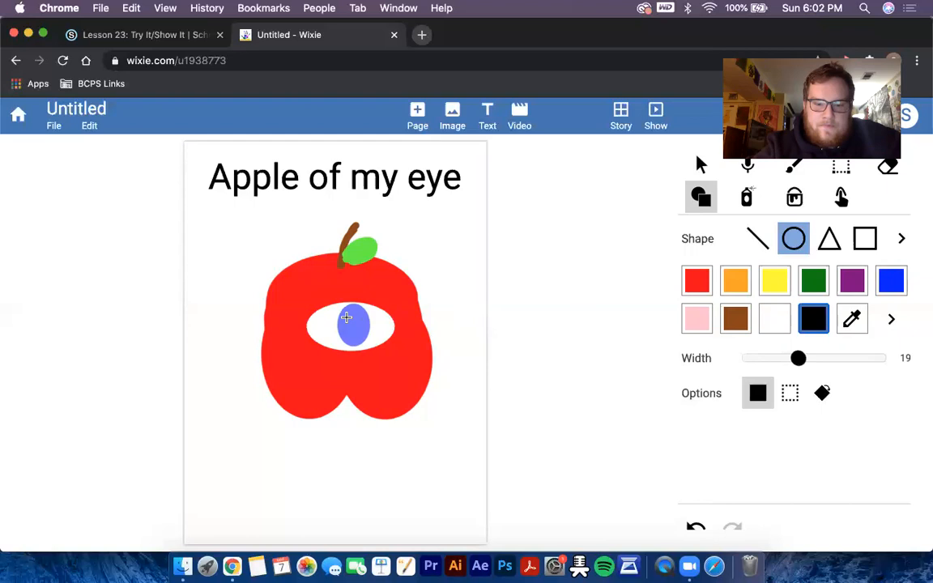
pyautogui.moveTo(346, 317); pyautogui.dragTo(358, 329)
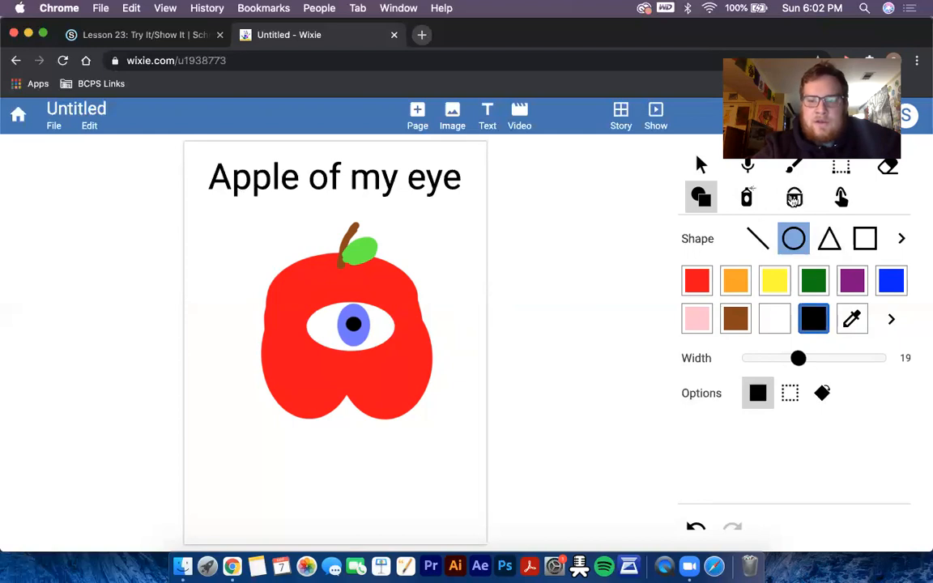
# Set the paint bucket's fill color to bright orange #fd9d00
pyautogui.click(795, 200)
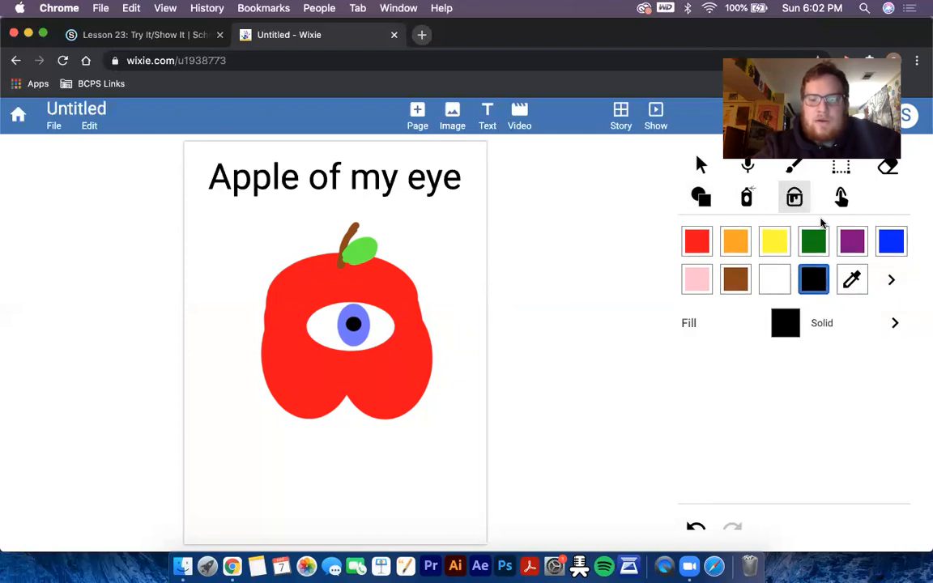
pyautogui.click(887, 283)
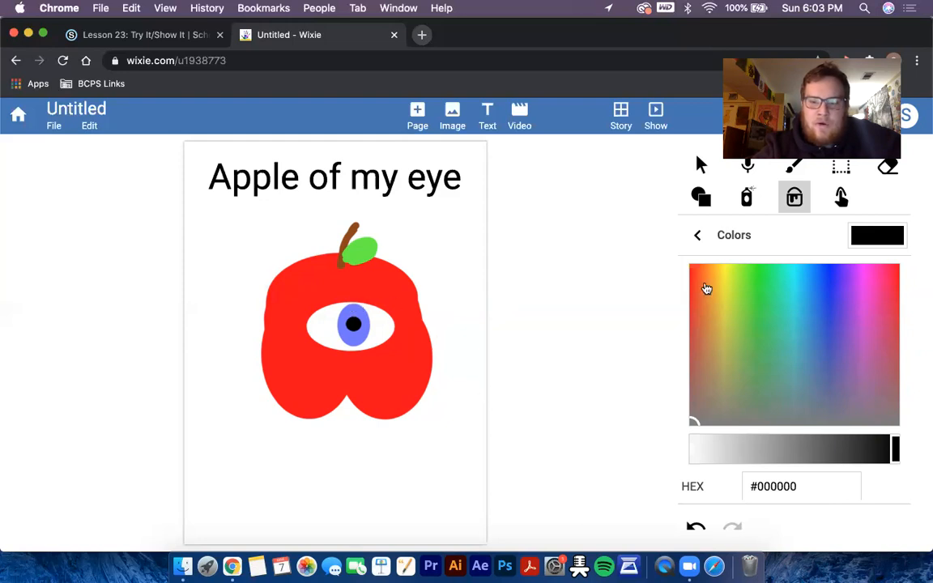
pyautogui.moveTo(707, 298); pyautogui.dragTo(714, 294)
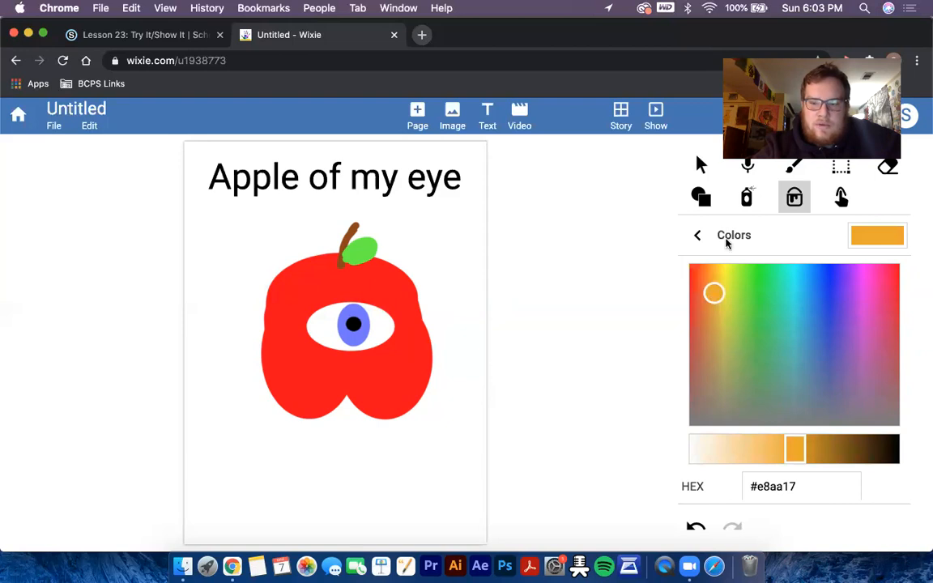
pyautogui.moveTo(796, 446); pyautogui.dragTo(797, 448)
pyautogui.moveTo(711, 276); pyautogui.dragTo(710, 261)
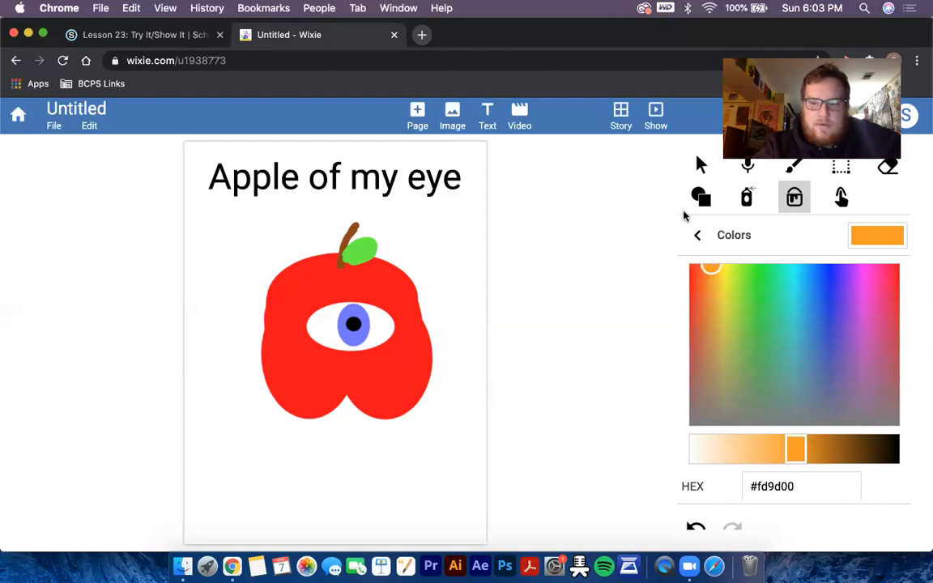
pyautogui.click(697, 235)
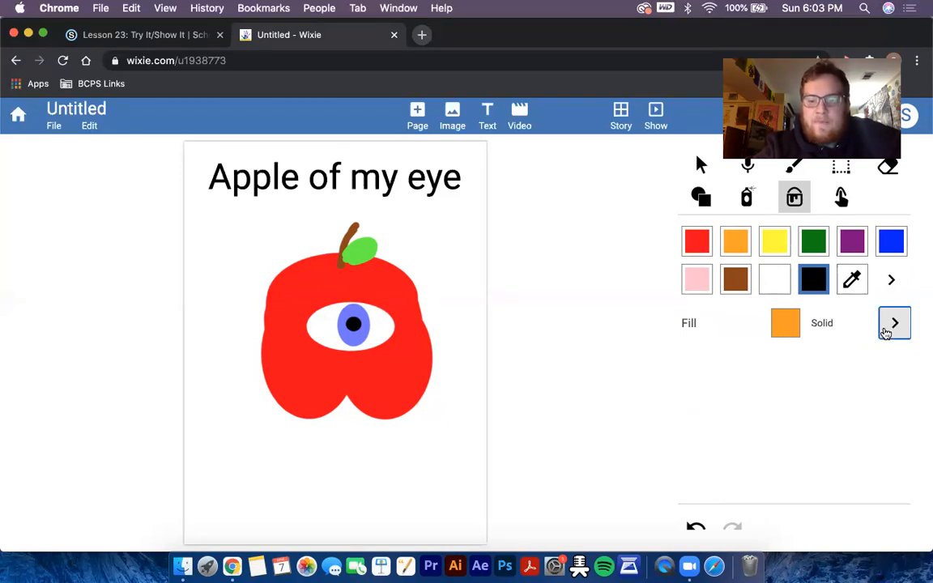
# Fill the page background around the apple with the orange Radial-In gradient pattern
pyautogui.click(890, 328)
pyautogui.scroll(-5, 841, 369)
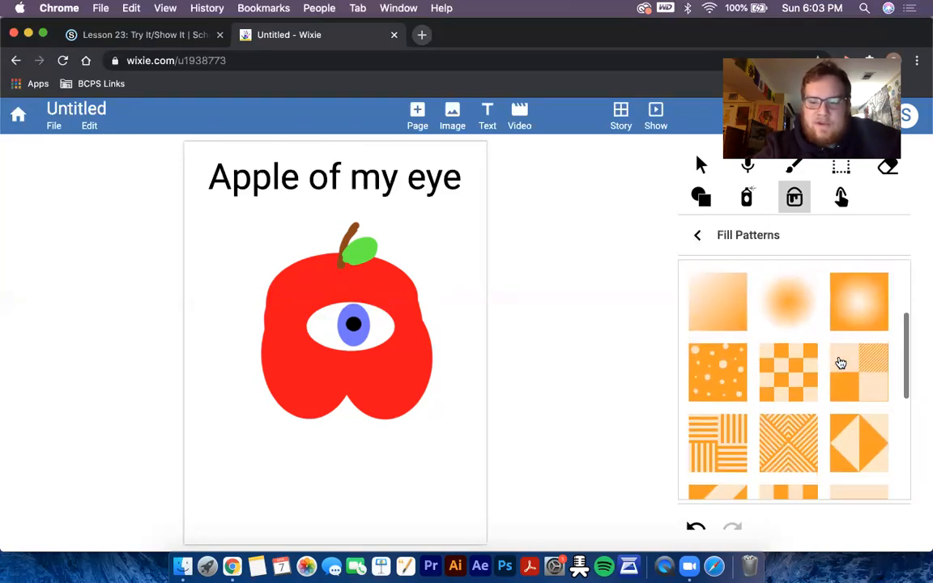
pyautogui.scroll(-4, 841, 363)
pyautogui.scroll(1, 841, 363)
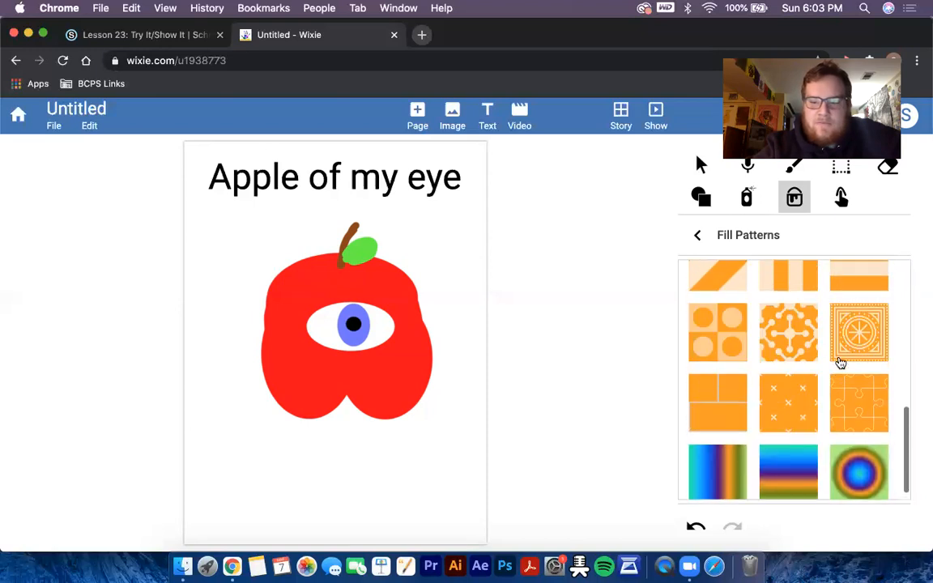
pyautogui.scroll(6, 840, 363)
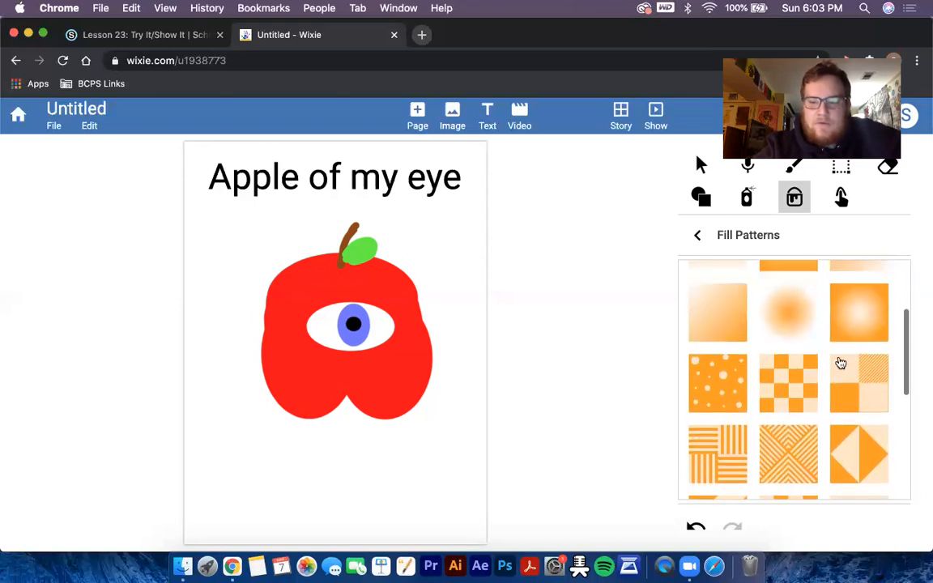
pyautogui.scroll(3, 840, 364)
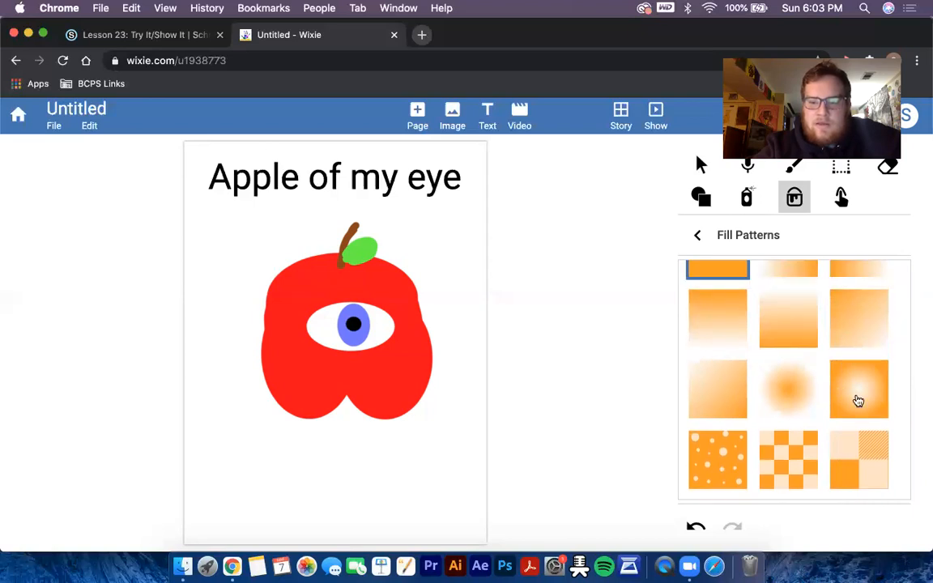
pyautogui.click(855, 401)
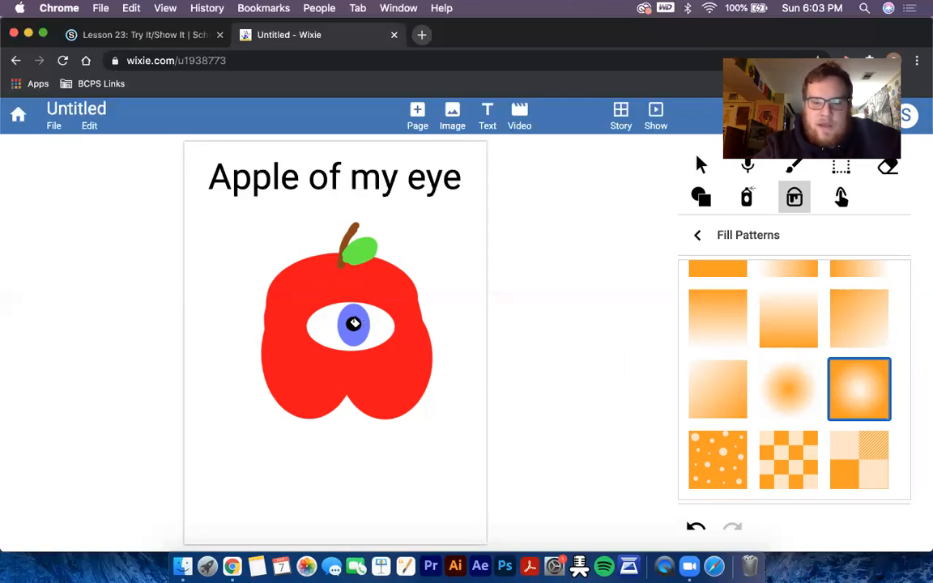
pyautogui.press('super+z')
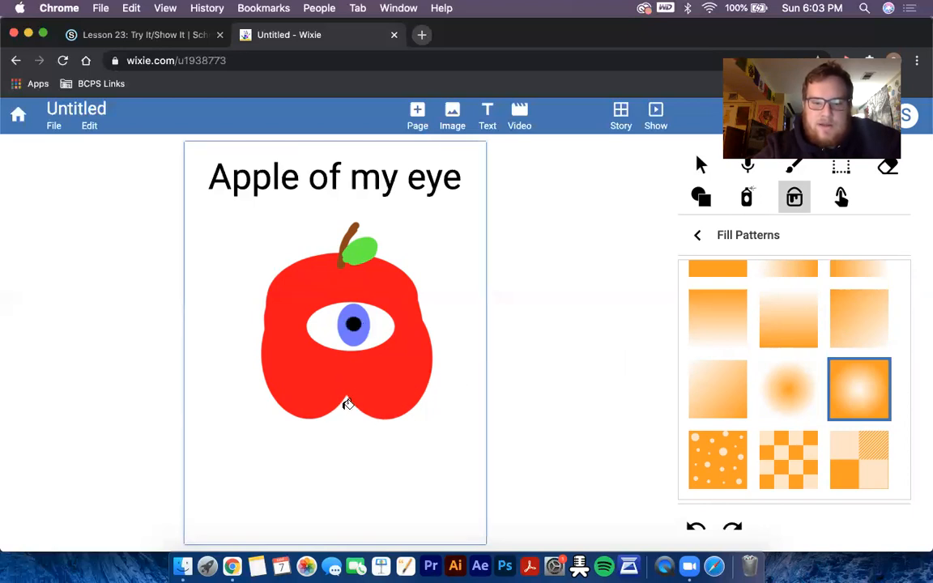
pyautogui.click(348, 403)
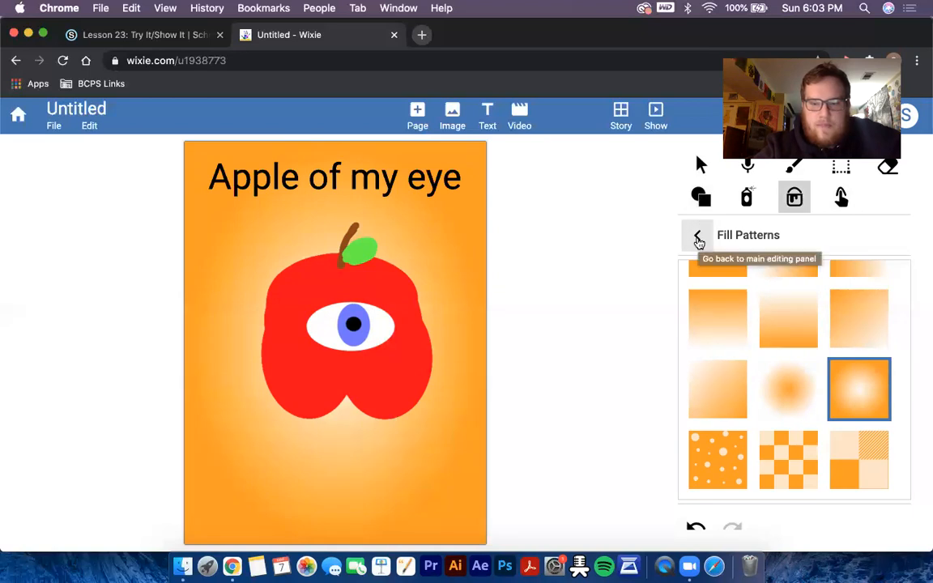
pyautogui.click(699, 240)
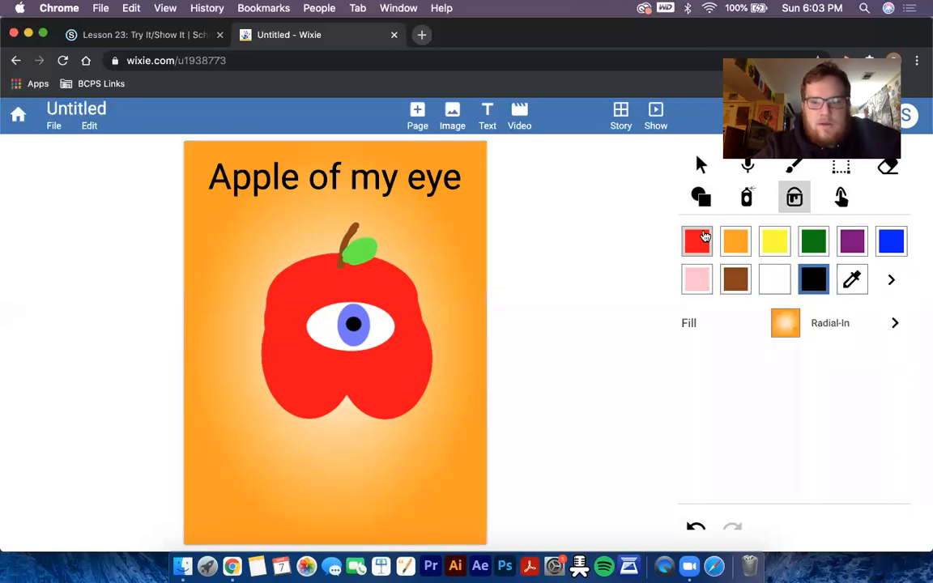
# Move the "Apple of my eye" text box from above the apple to just below it
pyautogui.click(701, 165)
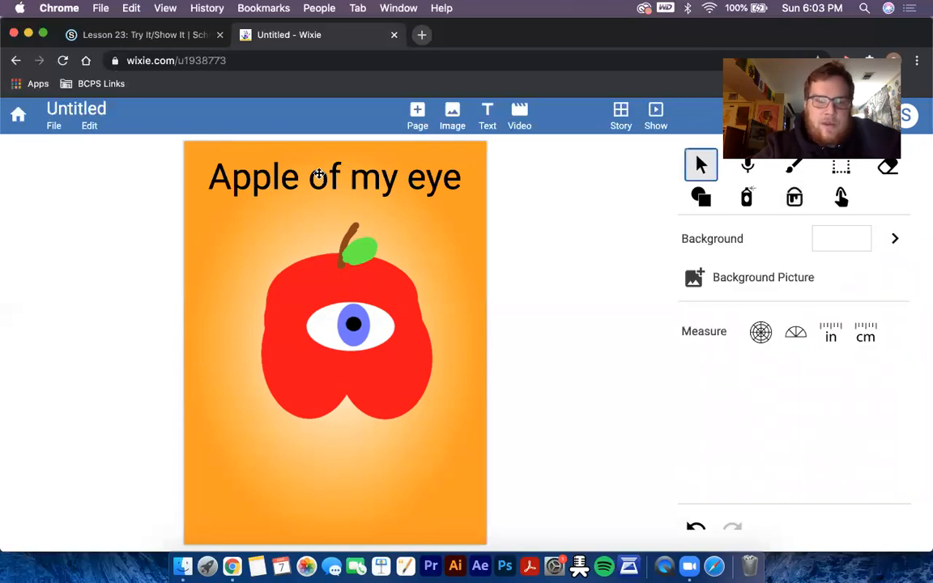
pyautogui.click(319, 175)
pyautogui.moveTo(319, 175); pyautogui.dragTo(322, 207)
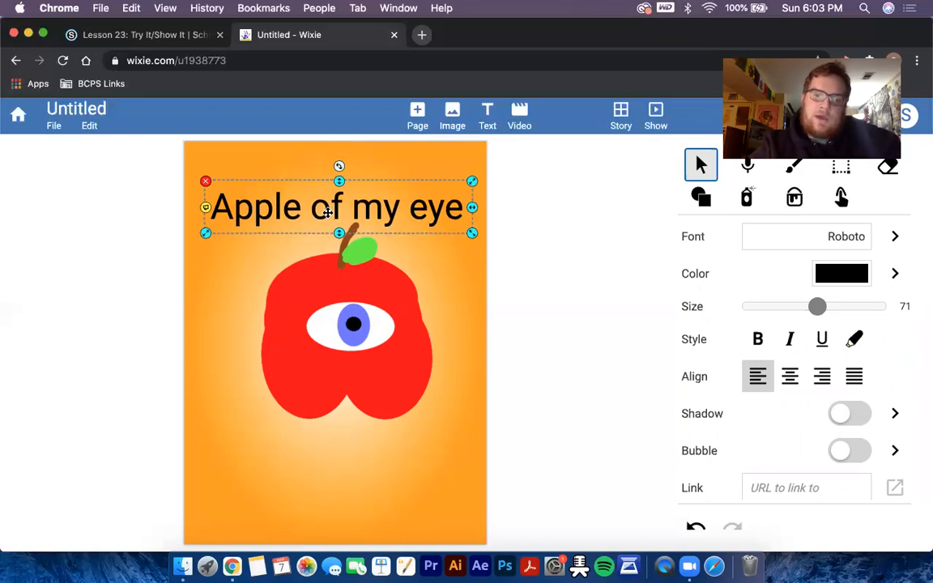
pyautogui.moveTo(339, 234); pyautogui.dragTo(343, 461)
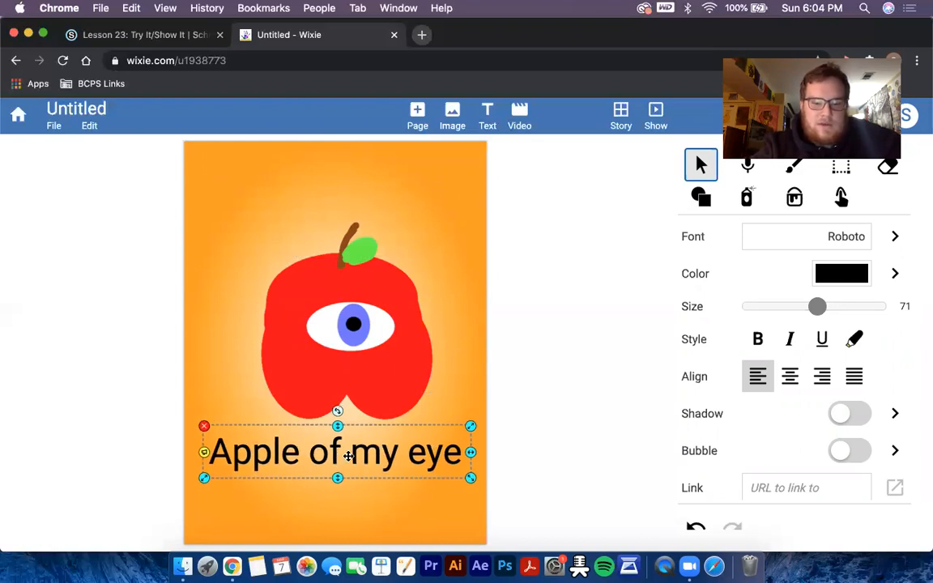
# Change the font of the entire "Apple of my eye" title to Chewy
pyautogui.click(461, 460)
pyautogui.moveTo(461, 460); pyautogui.dragTo(258, 406)
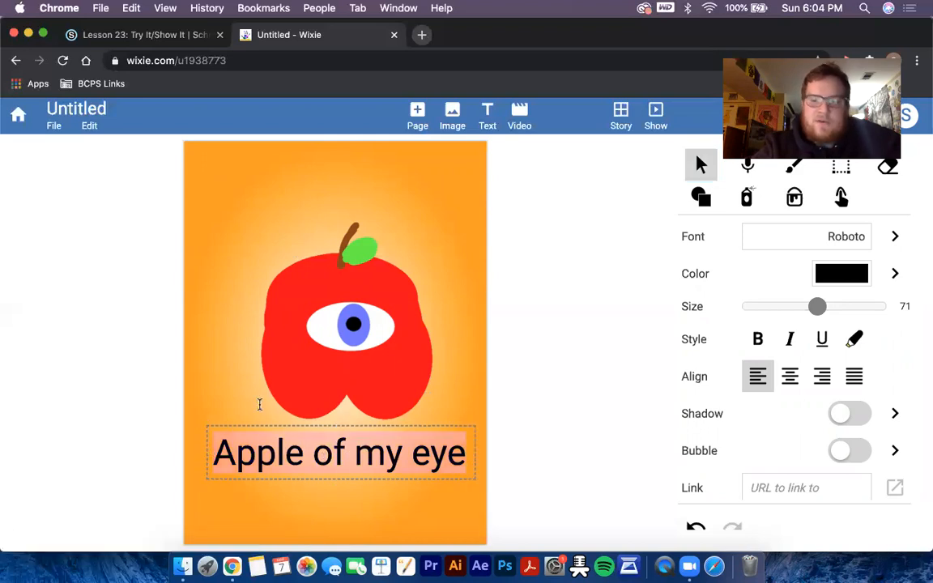
pyautogui.click(893, 236)
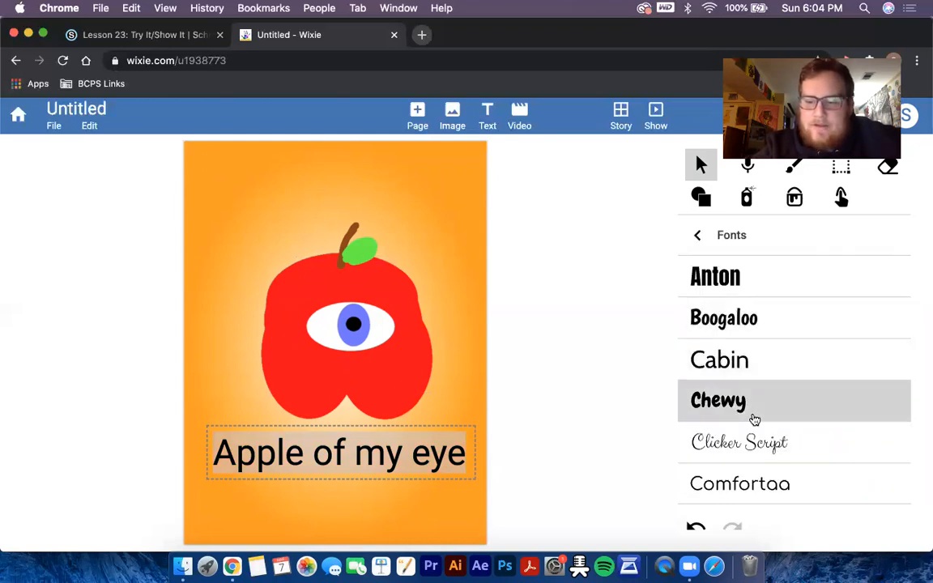
pyautogui.scroll(-5, 755, 419)
pyautogui.scroll(-15, 754, 419)
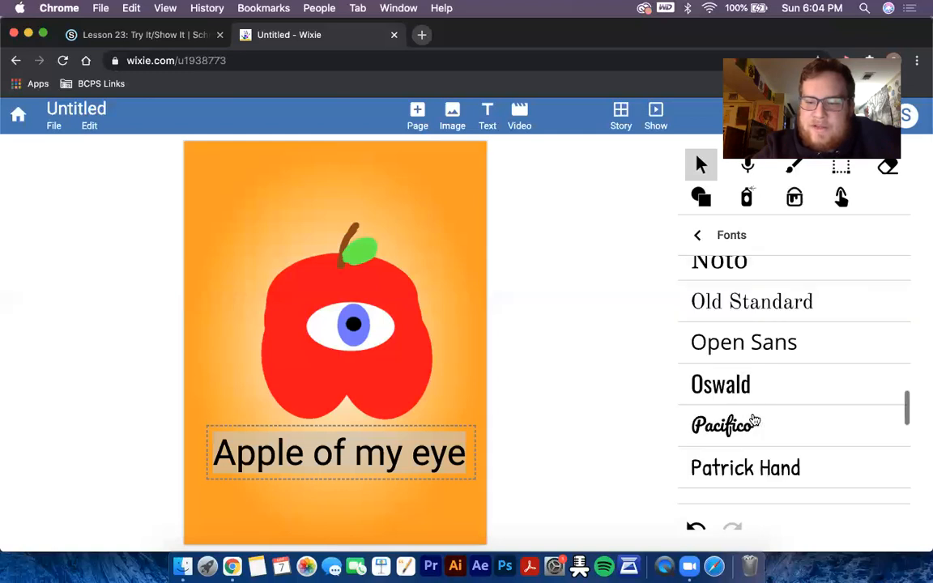
pyautogui.scroll(20, 754, 413)
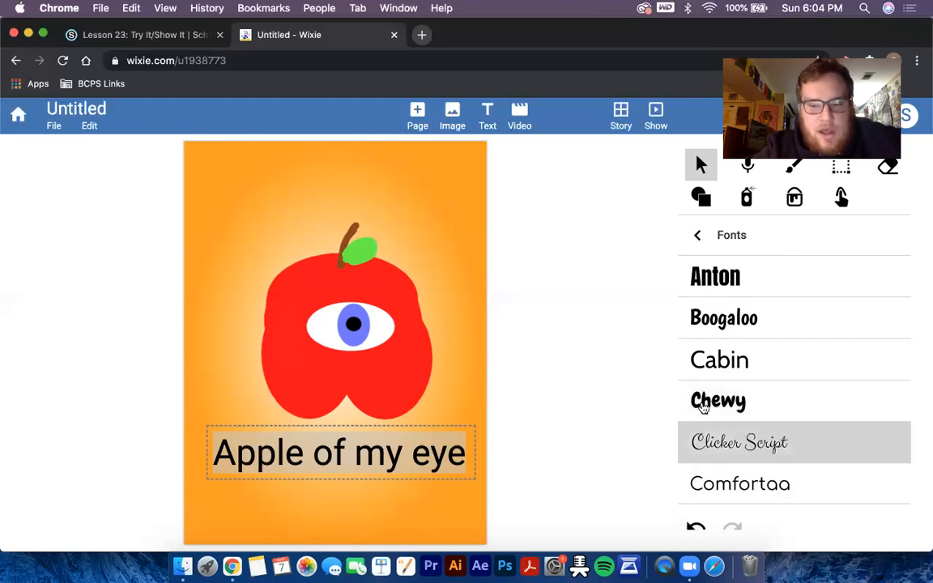
pyautogui.click(736, 406)
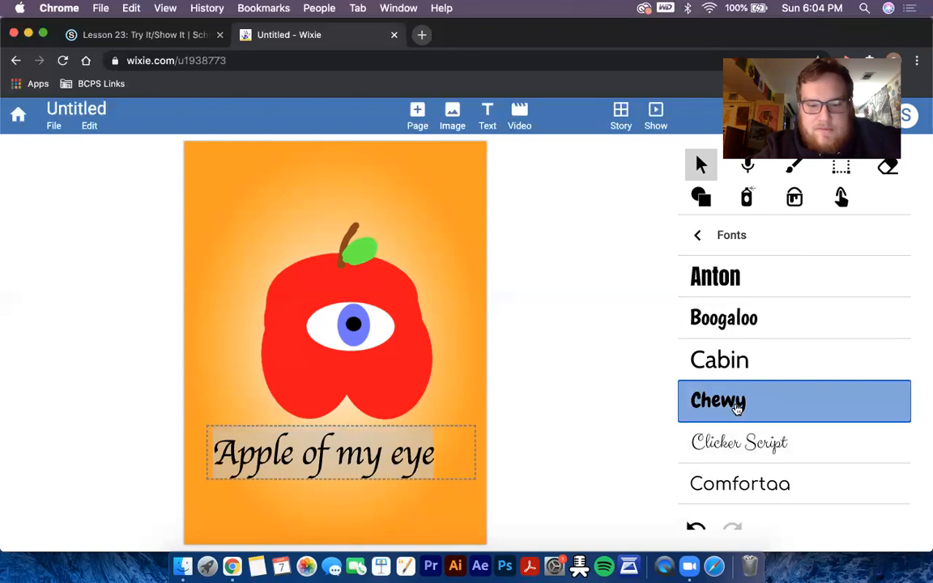
pyautogui.click(689, 237)
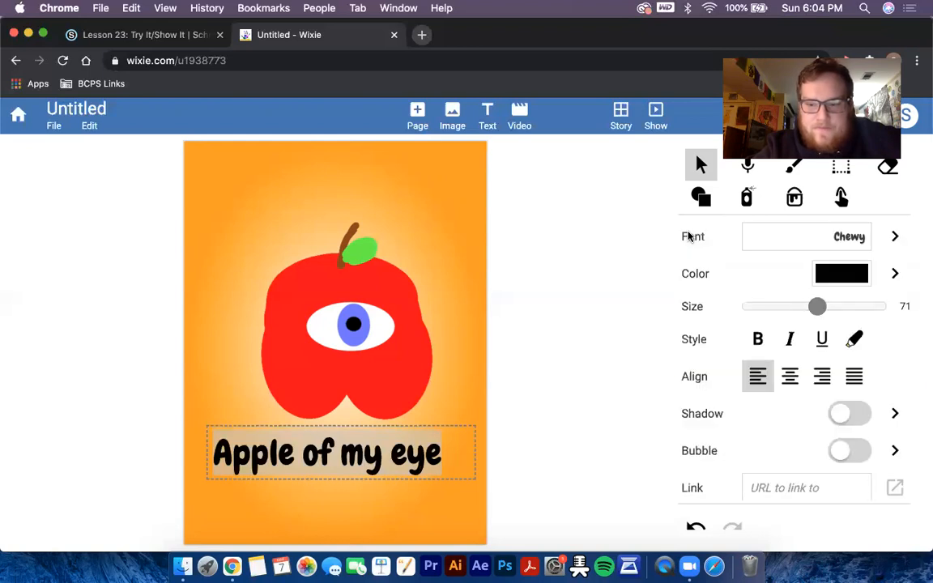
# Recolor the title text white and enlarge it to size 78
pyautogui.click(893, 273)
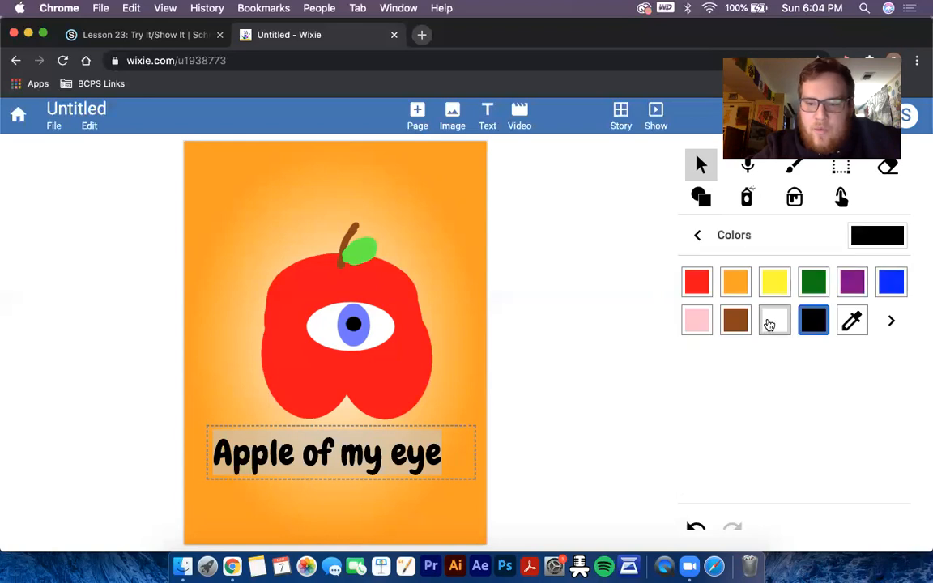
pyautogui.click(773, 323)
pyautogui.click(698, 237)
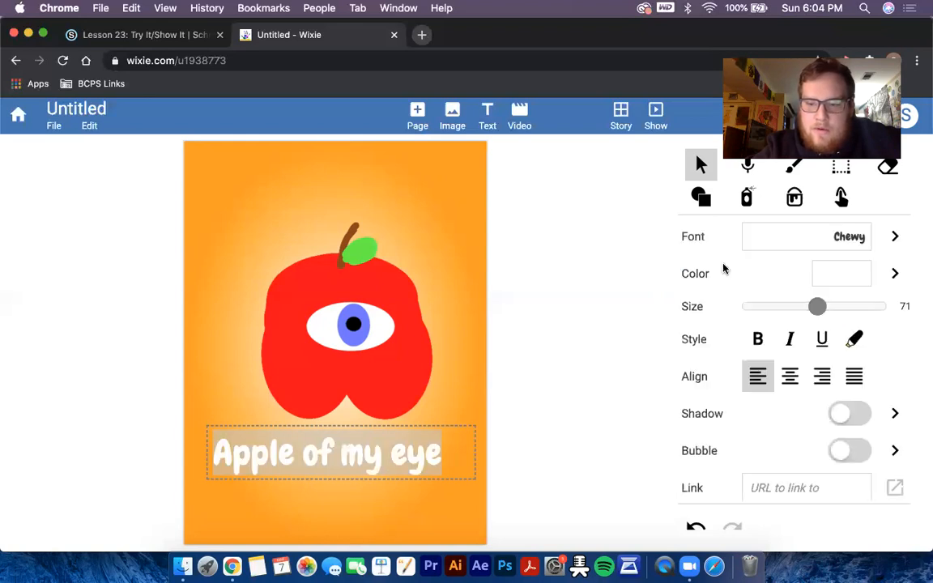
pyautogui.moveTo(811, 305); pyautogui.dragTo(825, 305)
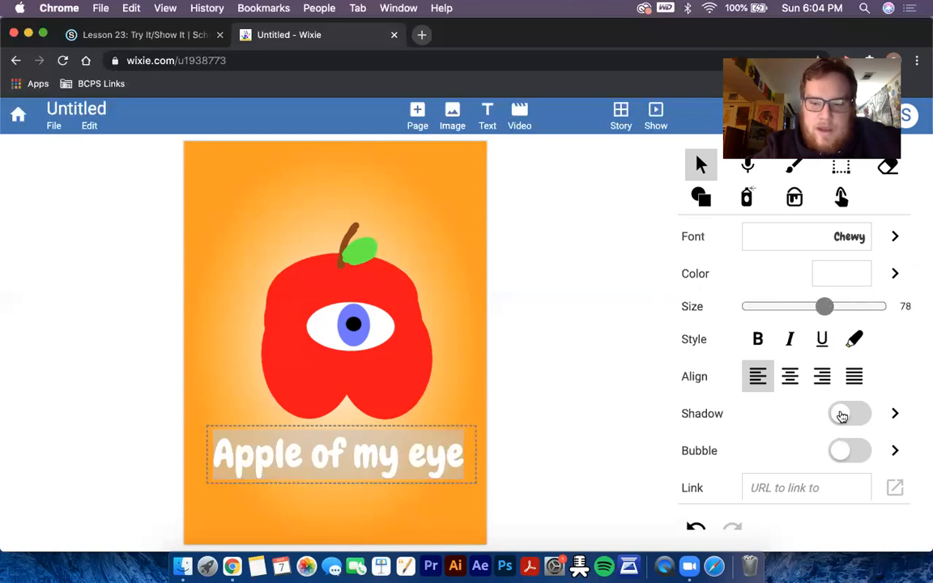
# Turn on a shadow for the title and center-align its text
pyautogui.click(842, 416)
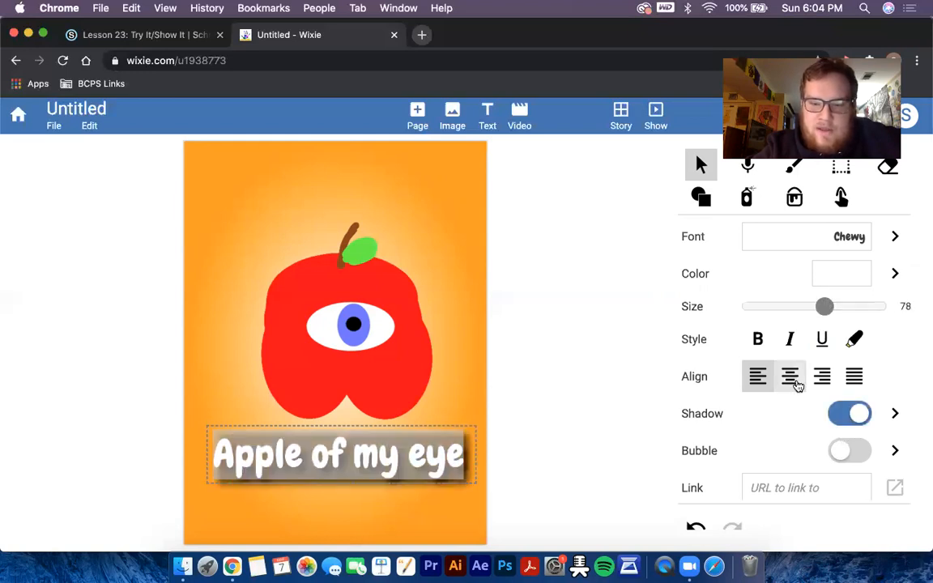
pyautogui.click(796, 383)
pyautogui.click(468, 316)
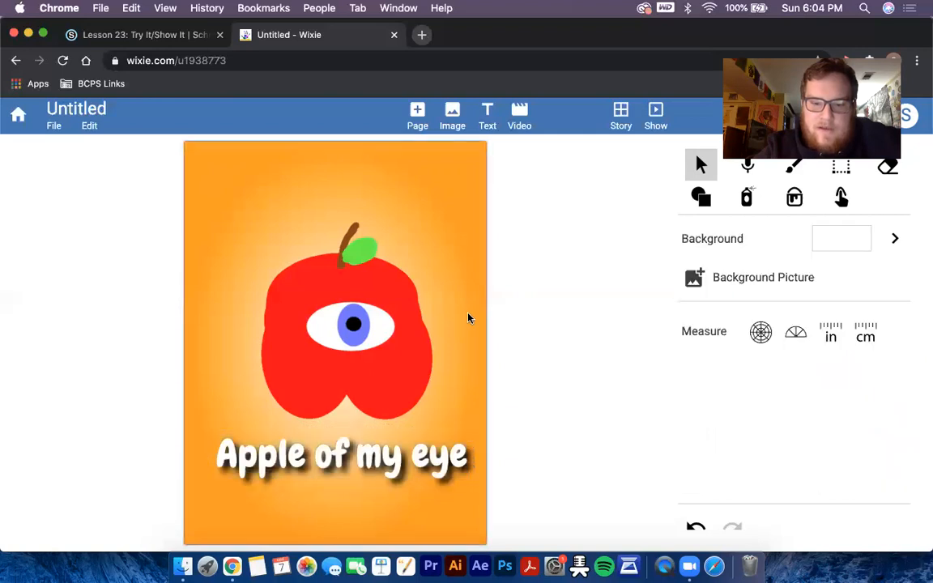
# Move the title up so it slightly overlaps the lower edge of the apple
pyautogui.click(449, 428)
pyautogui.moveTo(449, 428); pyautogui.dragTo(450, 390)
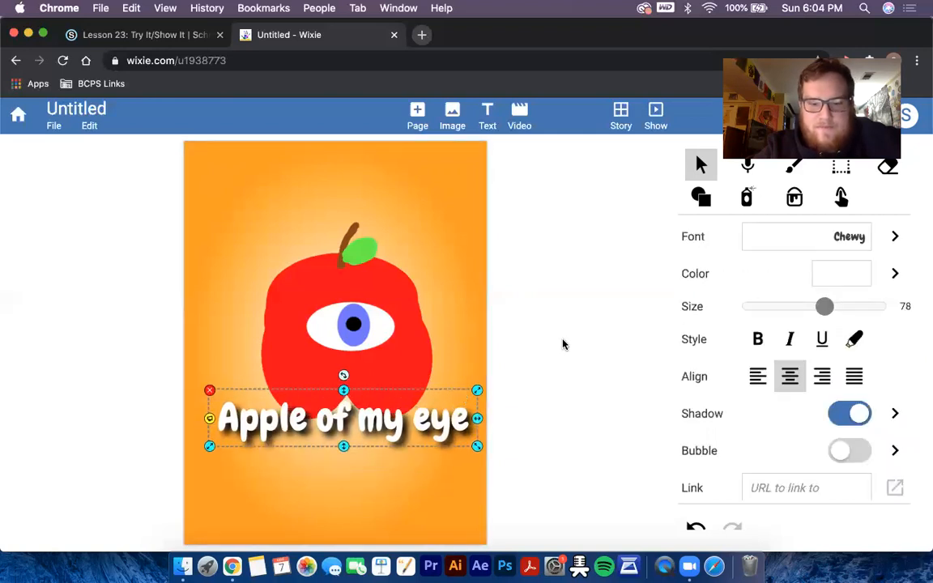
pyautogui.click(449, 266)
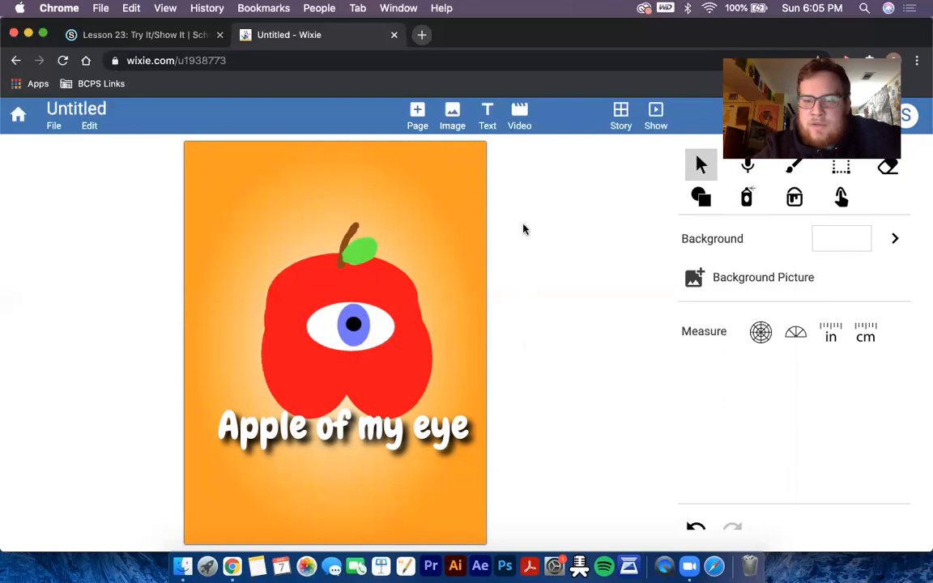
# Download the project as a one-page-per-image JPG with background
pyautogui.click(84, 108)
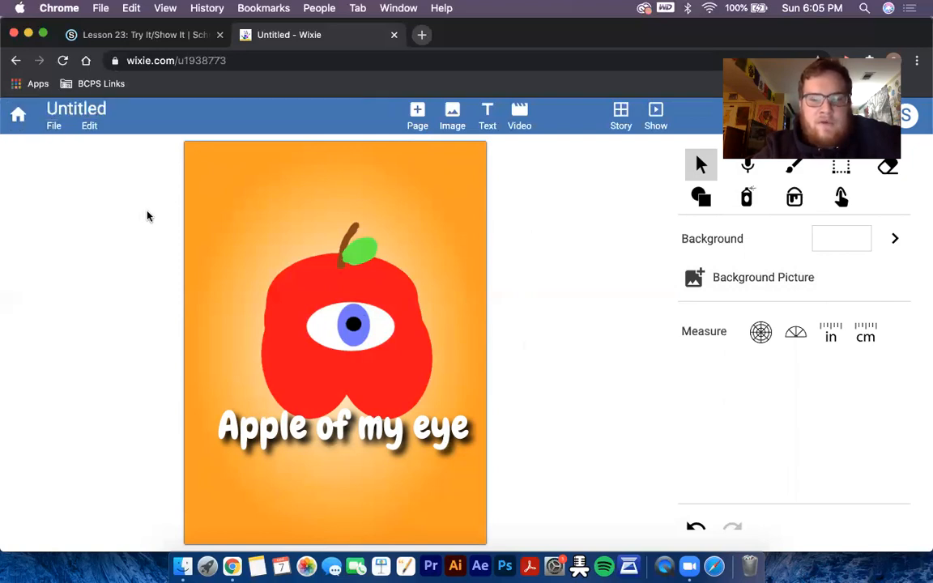
pyautogui.click(50, 130)
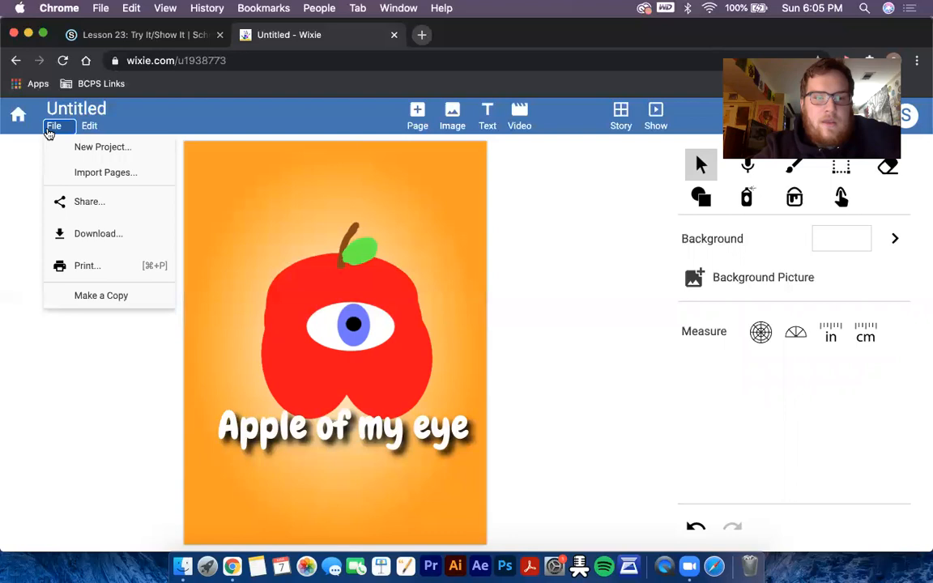
pyautogui.click(90, 237)
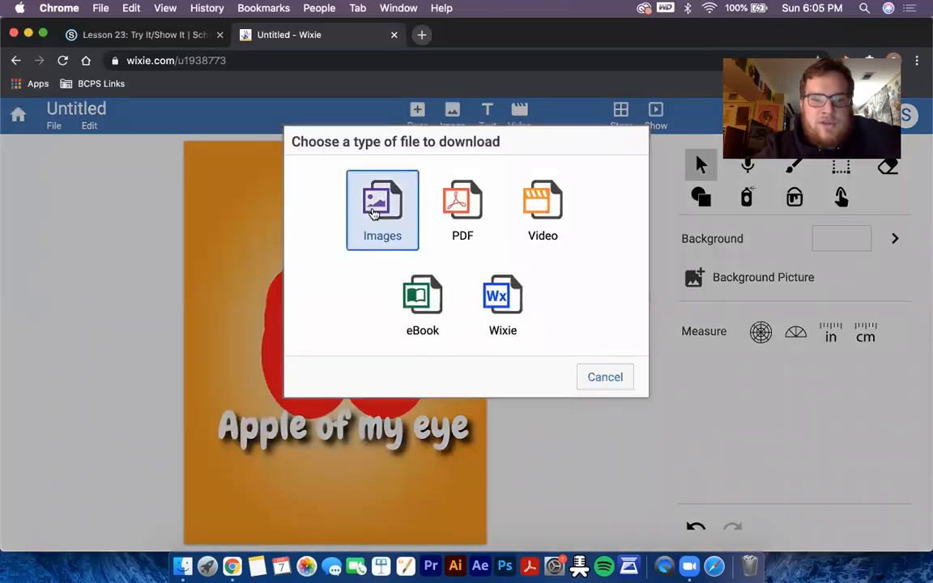
pyautogui.click(375, 212)
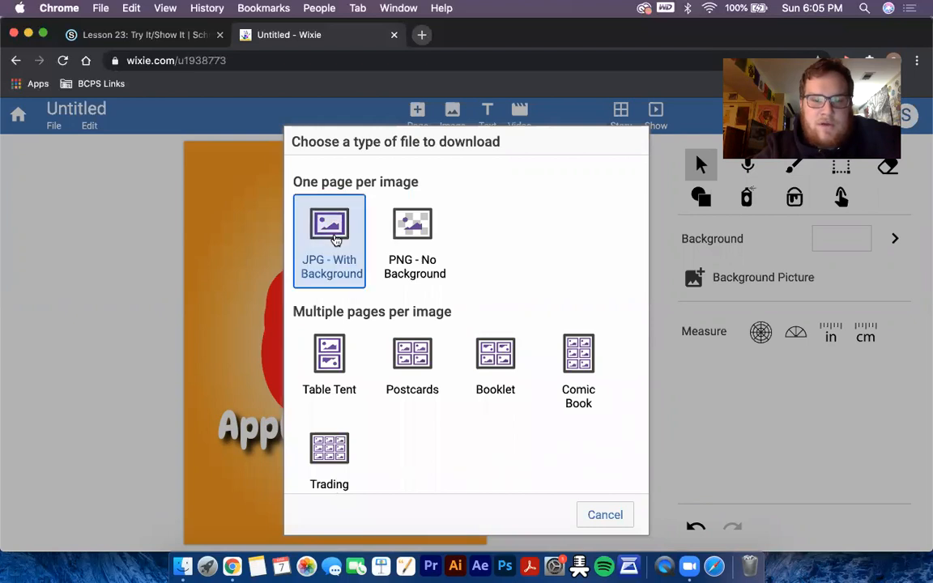
pyautogui.click(335, 238)
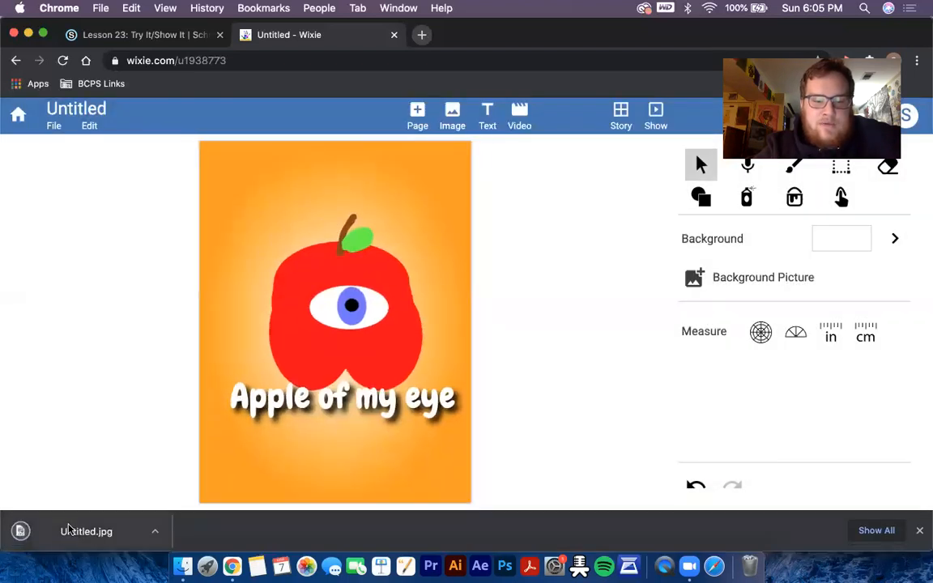
# Switch to the Schoology Lesson 23 discussion and start a new comment below the assignment
pyautogui.click(150, 32)
pyautogui.scroll(-15, 187, 188)
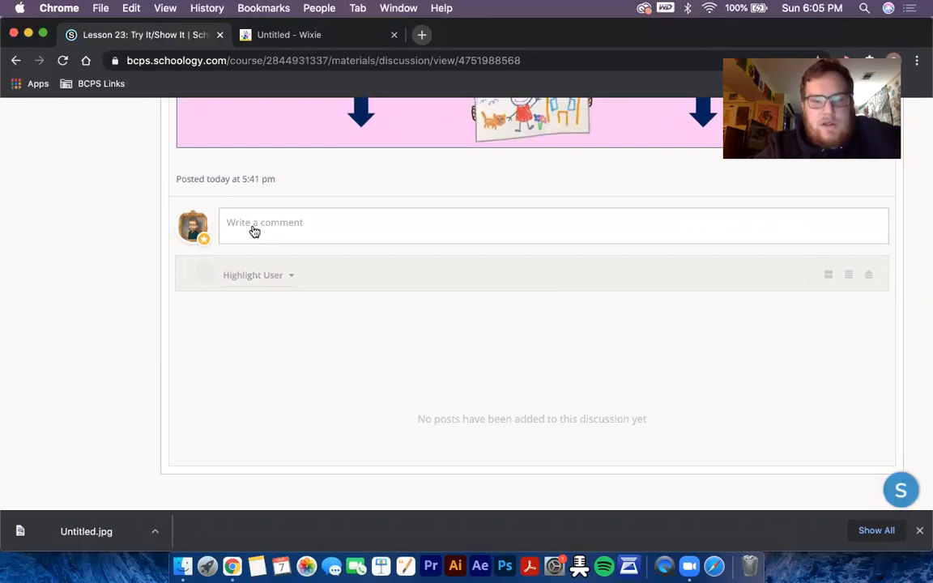
pyautogui.click(253, 231)
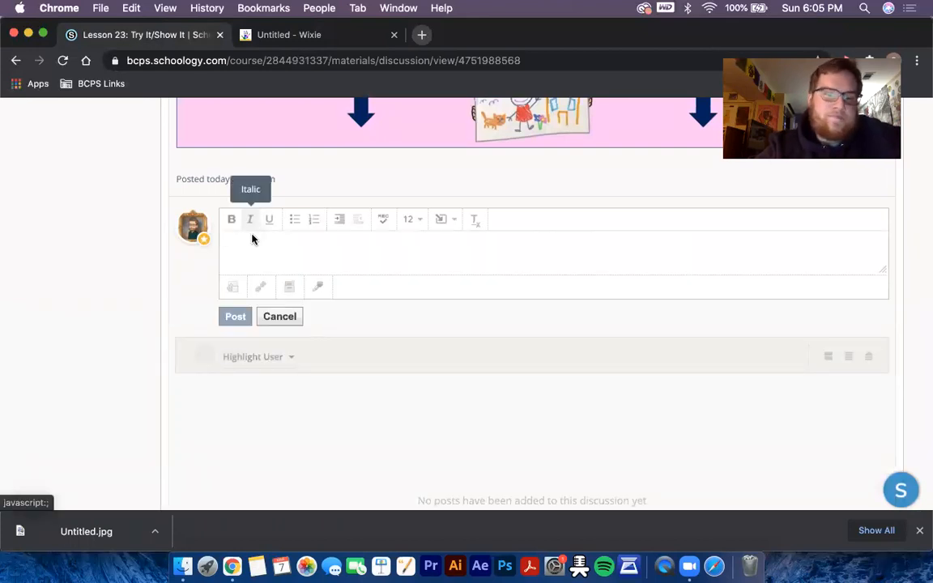
# Attach Untitled.jpg from the Downloads folder to the comment
pyautogui.click(233, 289)
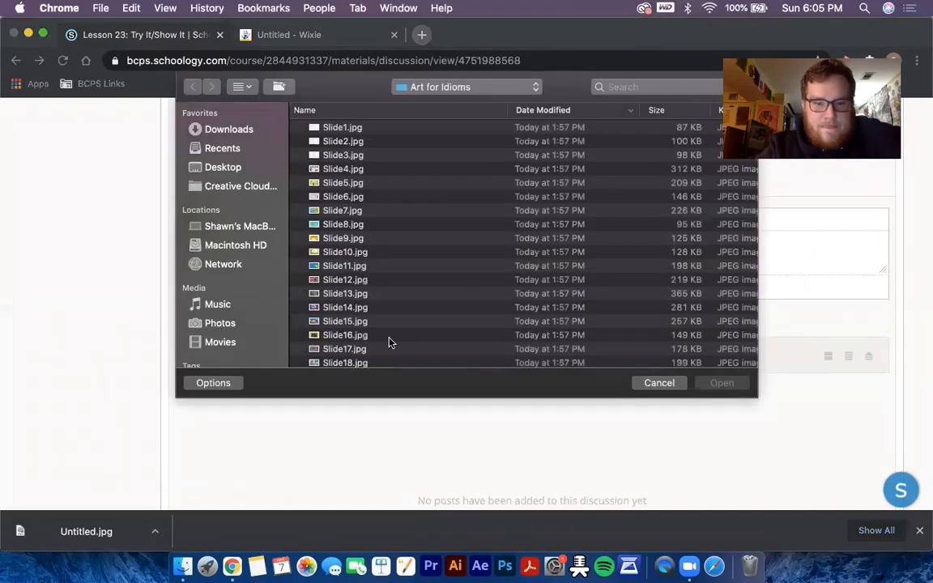
pyautogui.scroll(-5, 389, 342)
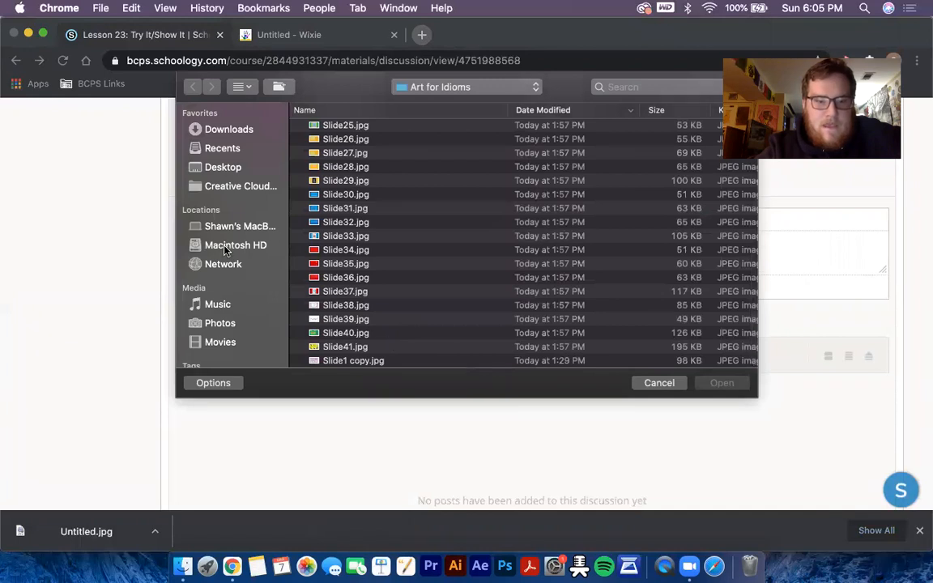
pyautogui.click(214, 128)
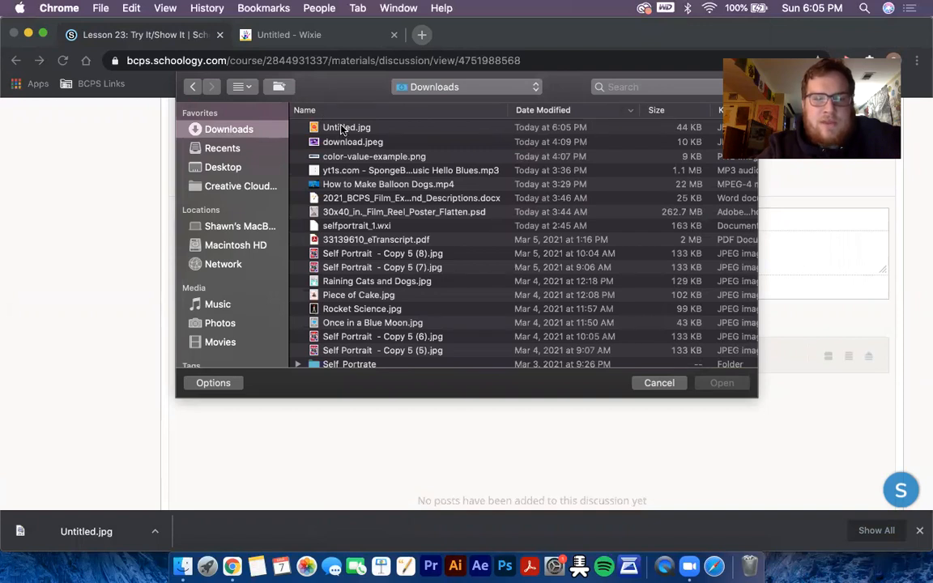
pyautogui.click(538, 112)
pyautogui.click(538, 113)
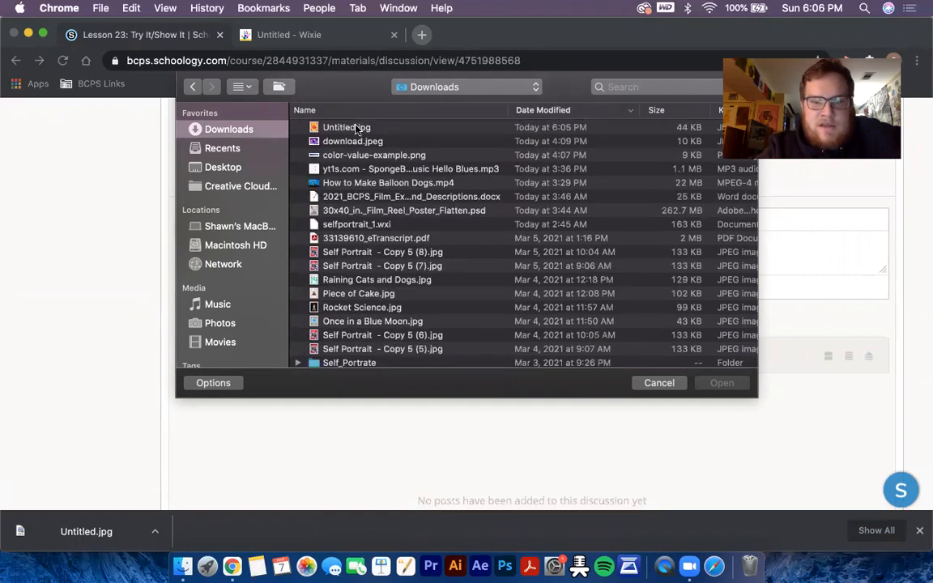
pyautogui.click(356, 129)
pyautogui.click(722, 383)
# Write "Apple of my eye" as the comment text and post it to the discussion
pyautogui.click(263, 253)
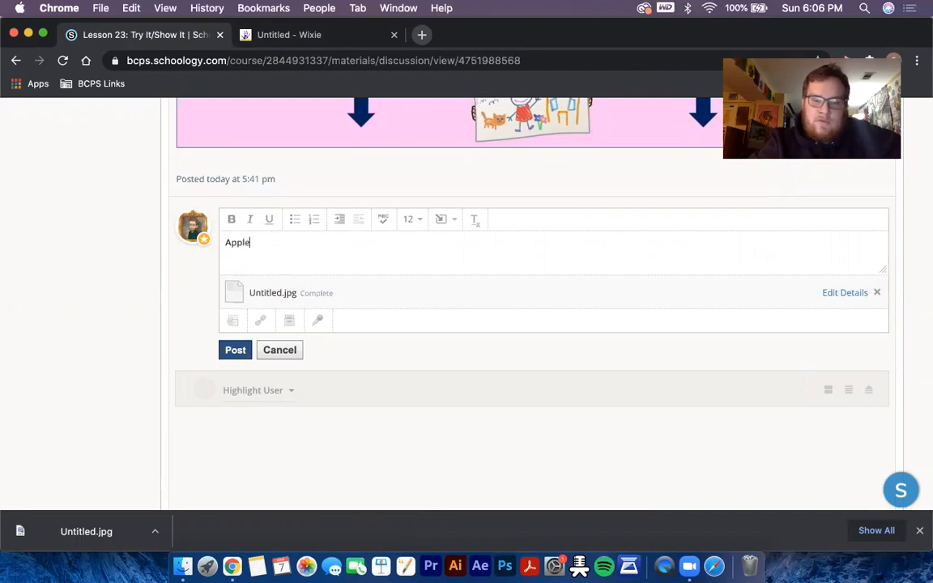
pyautogui.write('Apple of my eye')
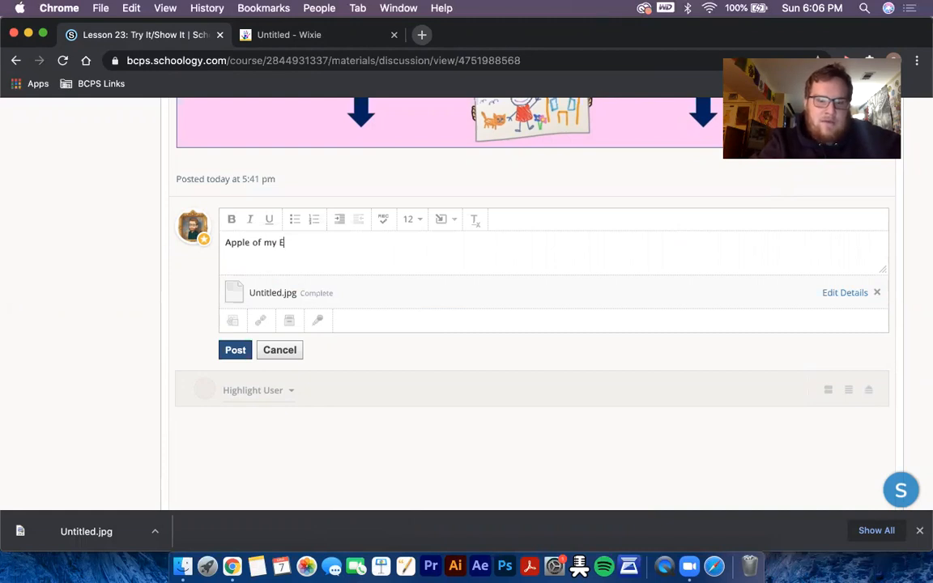
pyautogui.click(234, 351)
pyautogui.scroll(-3, 236, 353)
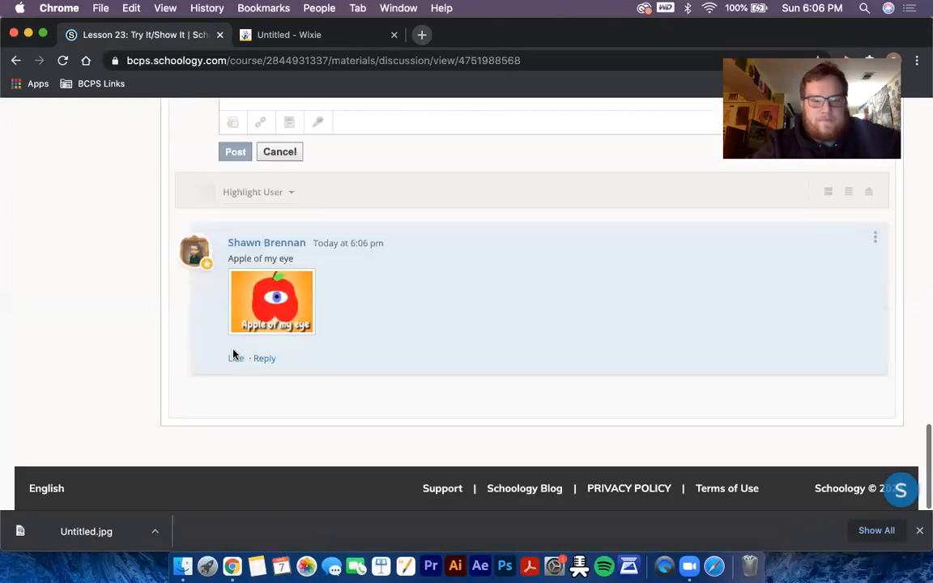
# Enlarge the posted apple image to check it, close the preview and return to the Wixie project
pyautogui.click(259, 307)
pyautogui.scroll(-3, 258, 306)
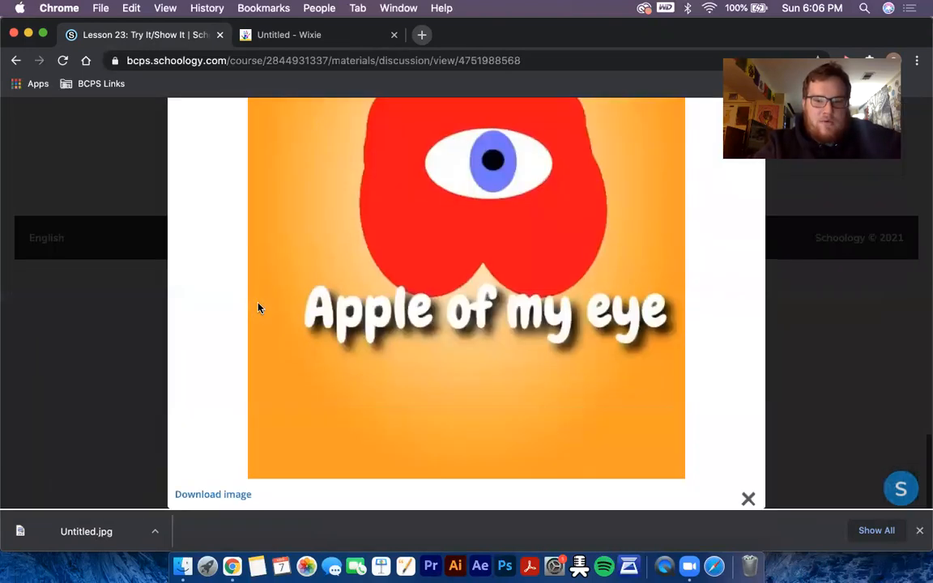
pyautogui.click(748, 501)
pyautogui.scroll(3, 589, 390)
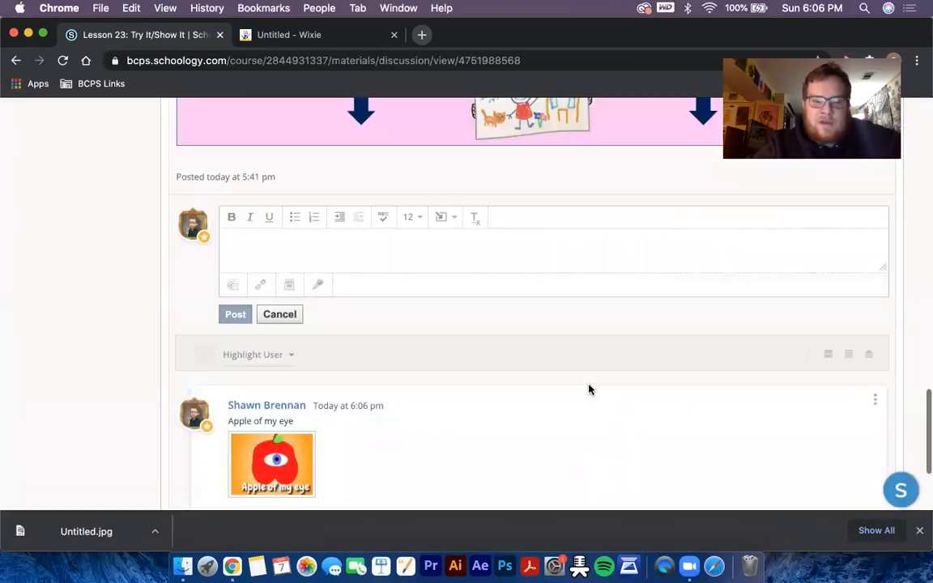
pyautogui.click(320, 35)
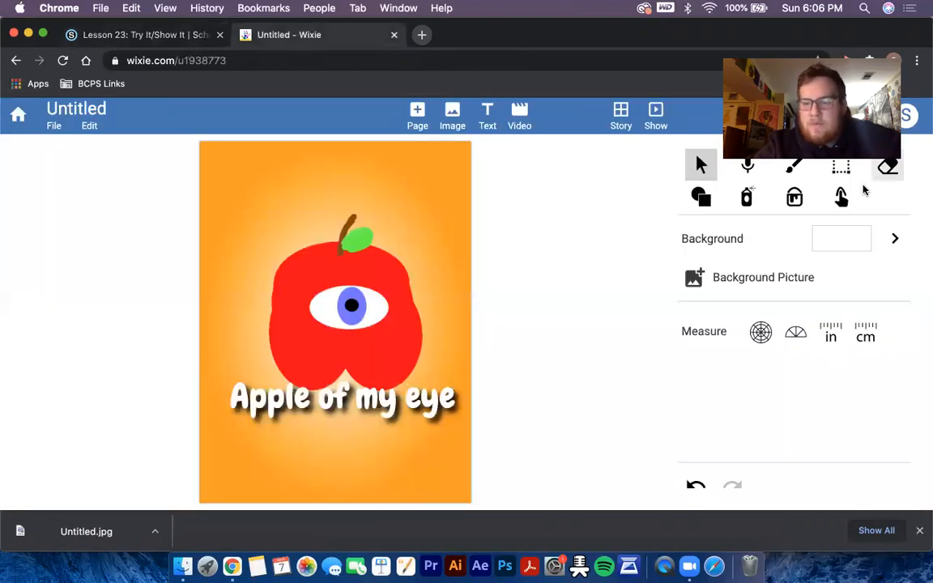